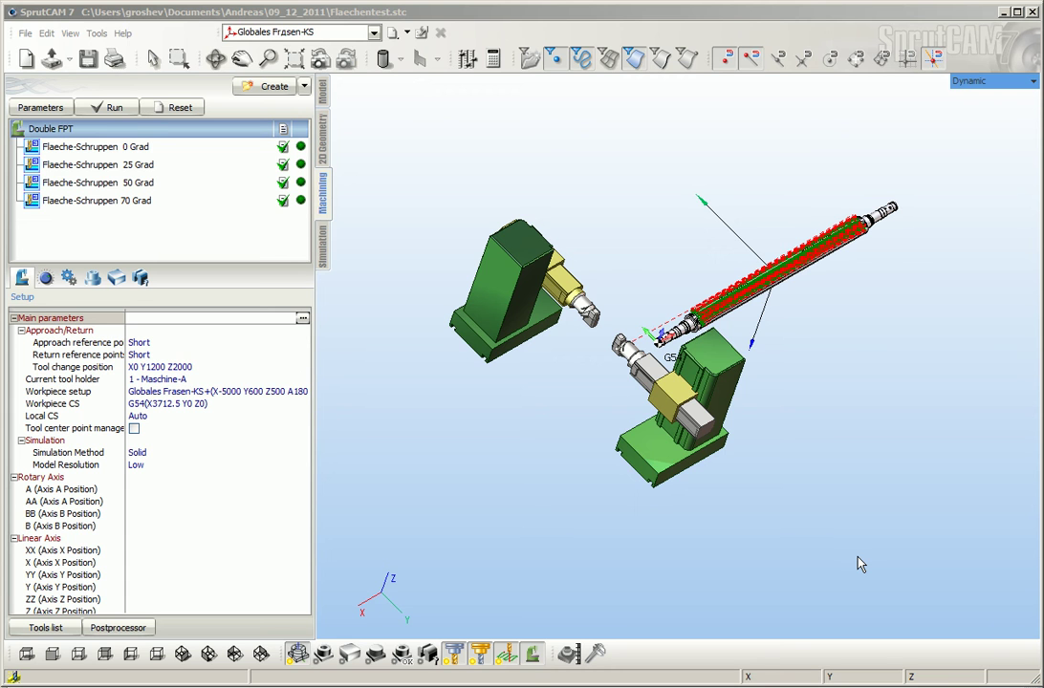
Examine the ORIGIN command in the Kopf block of the Flaeche-Schruppen 25 Grad simulation, widening the command list to show its full parameters
{"action": "middle_click_drag", "start_coordinate": [664, 319], "coordinate": [670, 352]}
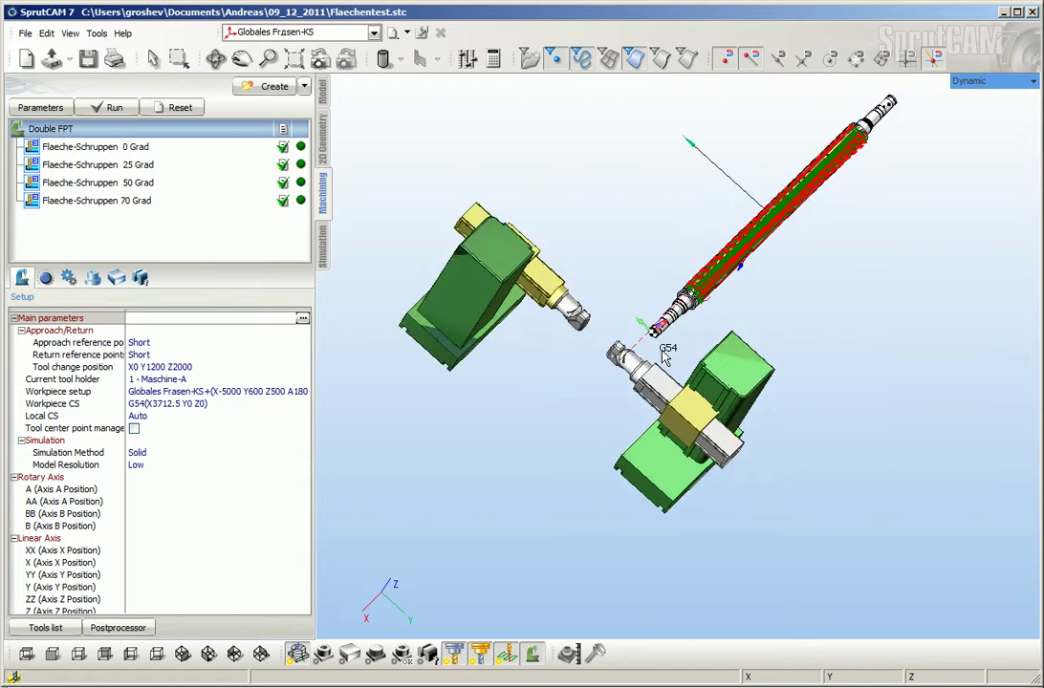
{"action": "scroll", "coordinate": [670, 354], "scroll_direction": "up", "scroll_amount": 5}
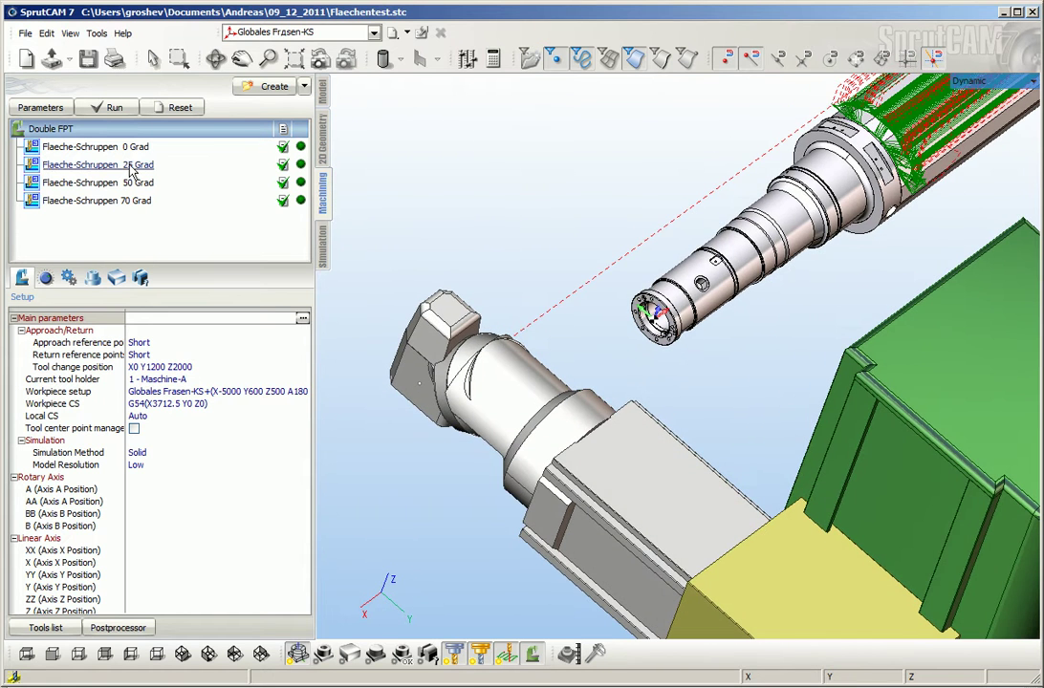
{"action": "left_click", "coordinate": [144, 165]}
{"action": "left_click", "coordinate": [323, 244]}
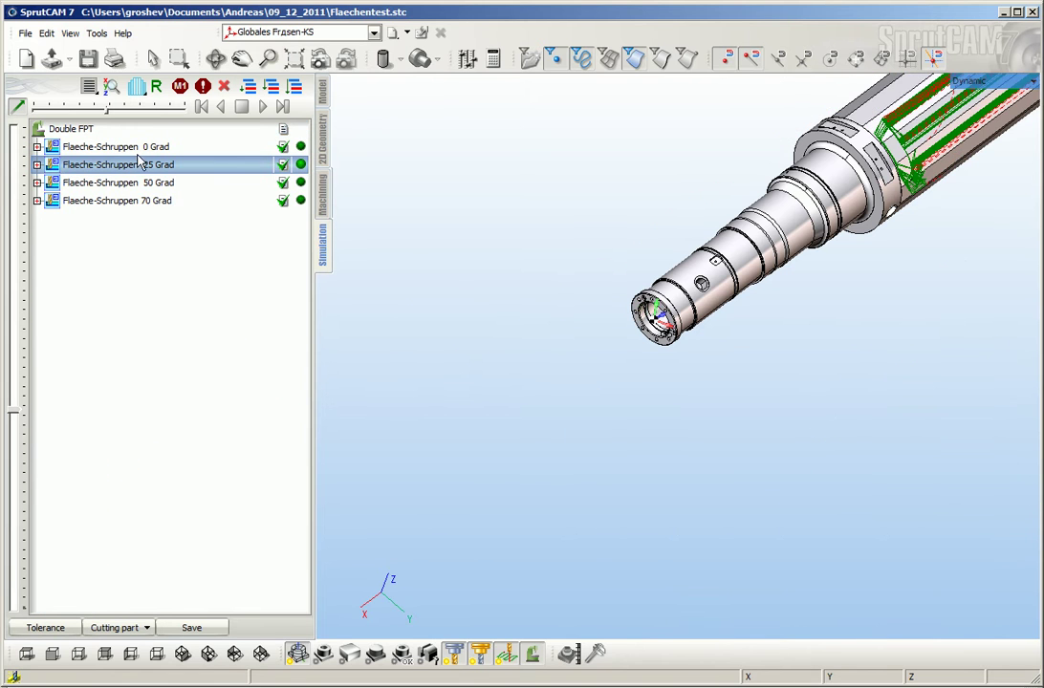
{"action": "left_click", "coordinate": [36, 165]}
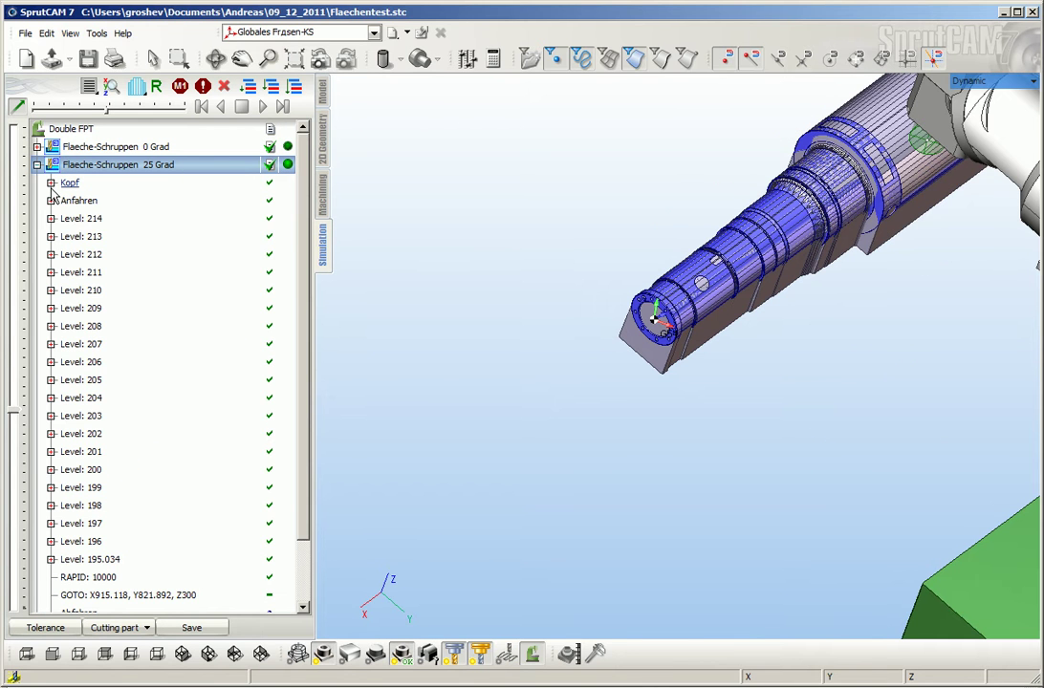
{"action": "left_click", "coordinate": [51, 183]}
{"action": "left_click", "coordinate": [162, 308]}
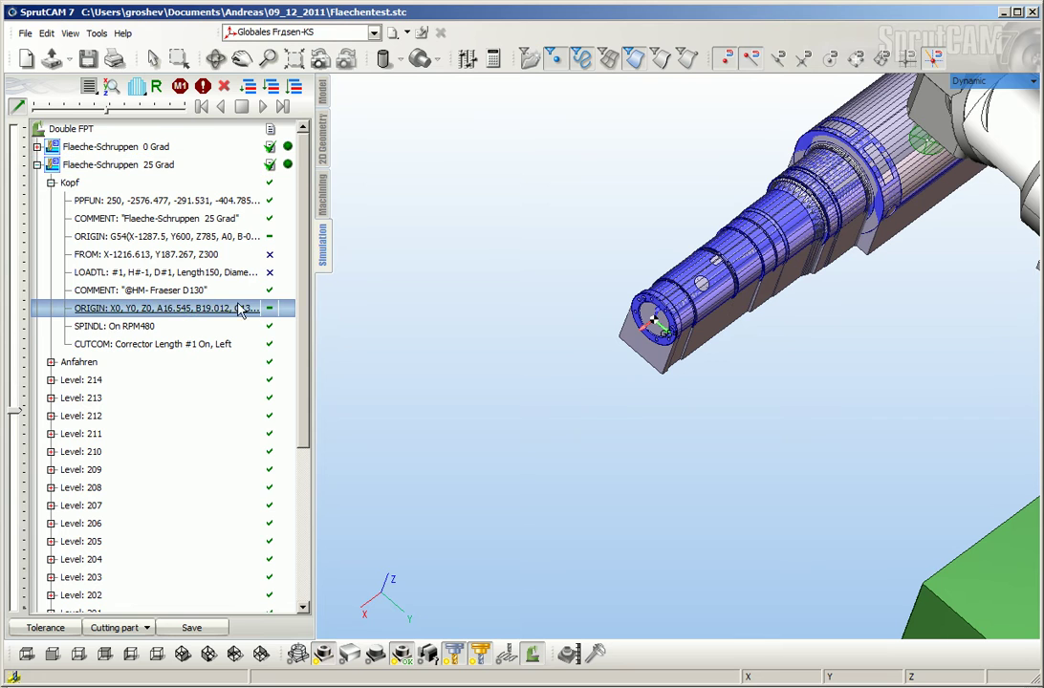
{"action": "left_click_drag", "start_coordinate": [324, 245], "coordinate": [451, 251]}
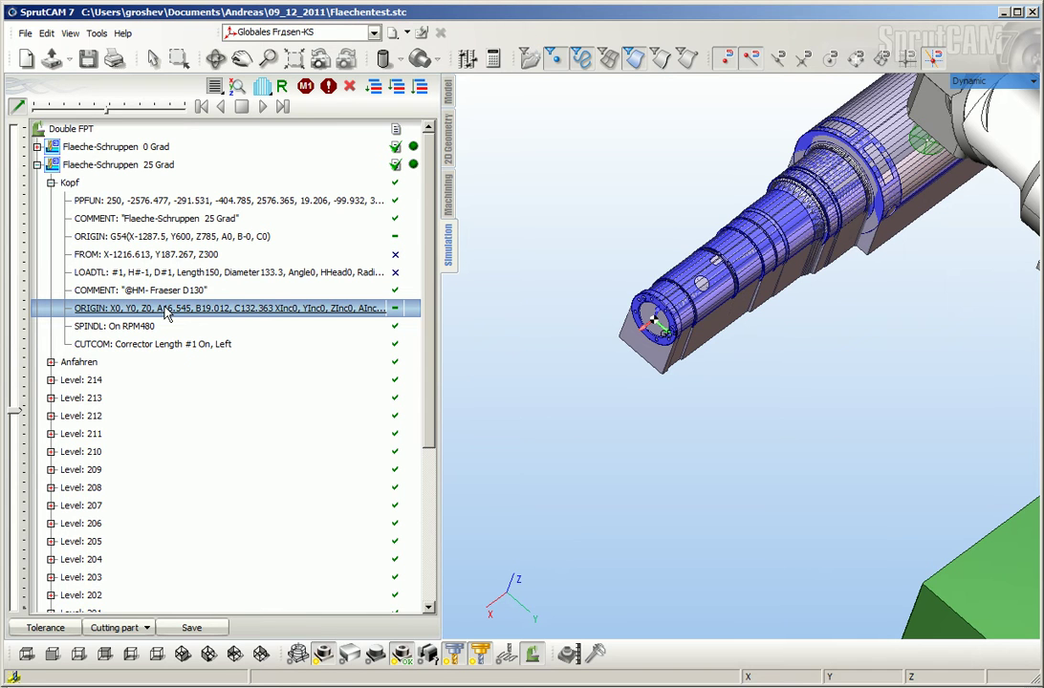
Return to the machining operations and expand the control parameters in the Double FPT machine setup
{"action": "left_click", "coordinate": [446, 196]}
{"action": "left_click", "coordinate": [72, 130]}
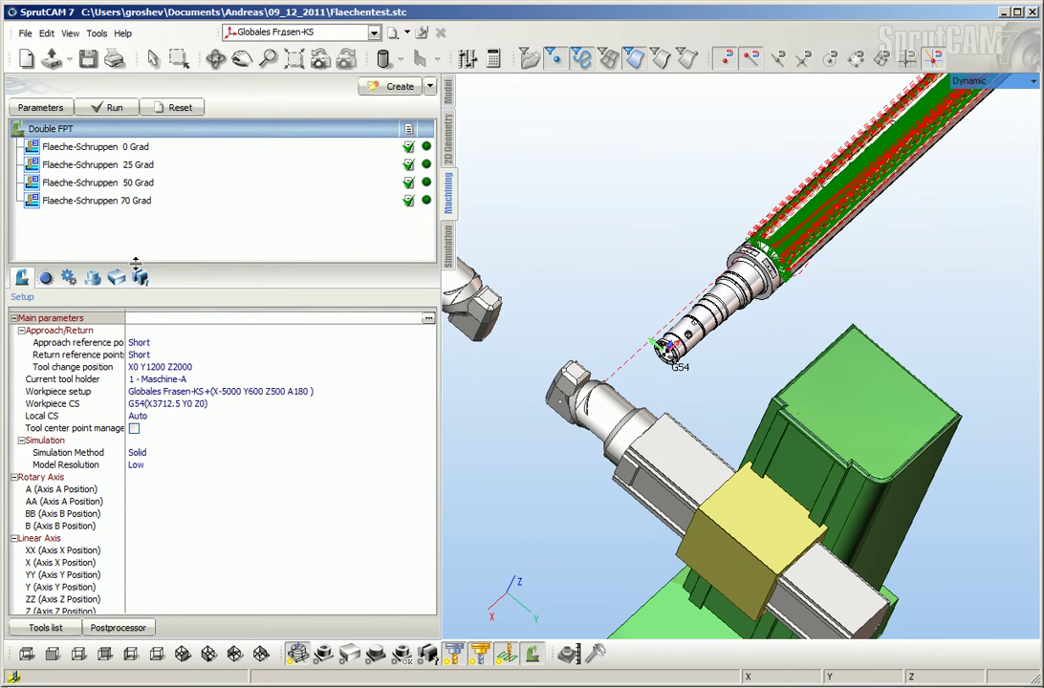
{"action": "left_click_drag", "start_coordinate": [136, 265], "coordinate": [135, 218]}
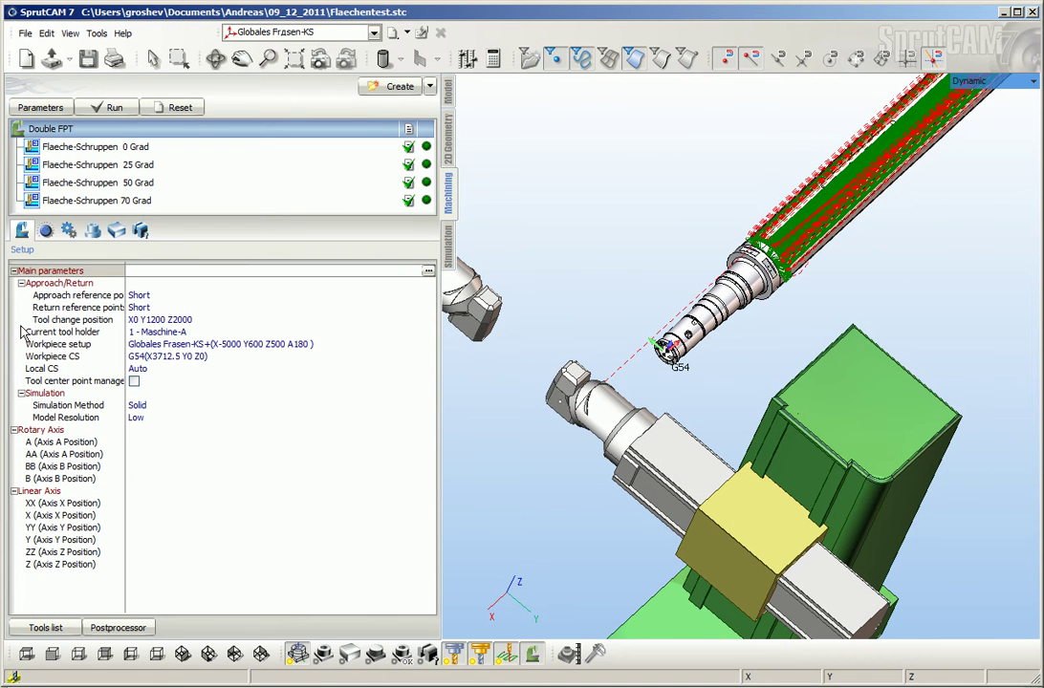
{"action": "left_click", "coordinate": [46, 233]}
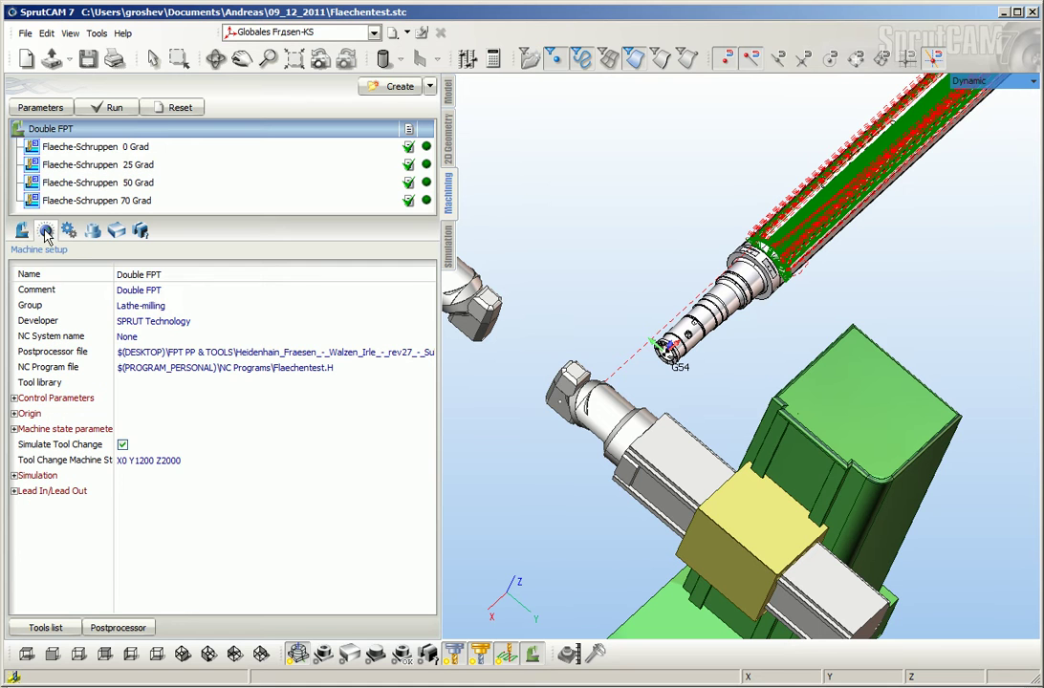
{"action": "left_click", "coordinate": [14, 399]}
{"action": "scroll", "coordinate": [150, 445], "scroll_direction": "down", "scroll_amount": 1}
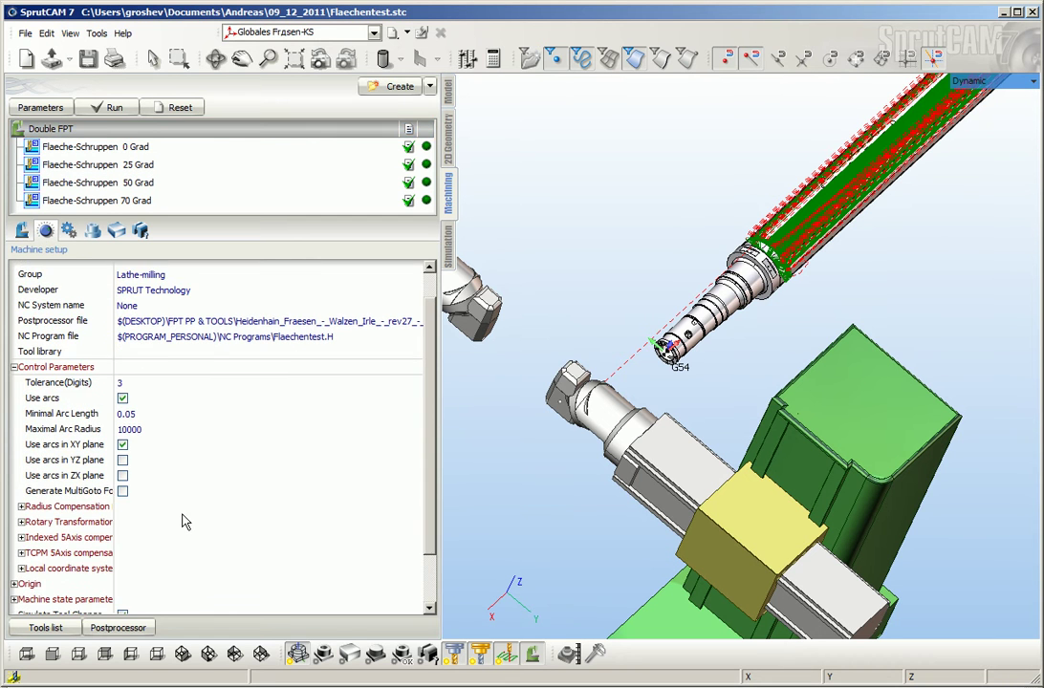
Enable Is spatial in the machine's local coordinate system parameters and set Local CS positioning to Stay
{"action": "left_click", "coordinate": [21, 569]}
{"action": "scroll", "coordinate": [34, 566], "scroll_direction": "down", "scroll_amount": 1}
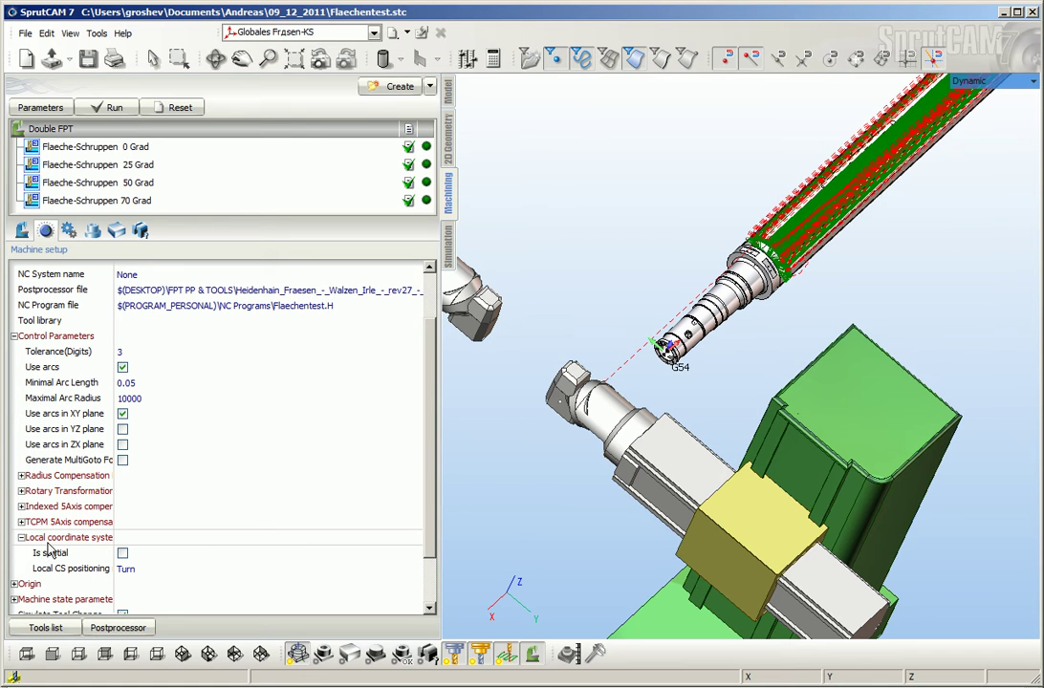
{"action": "left_click", "coordinate": [122, 555]}
{"action": "left_click", "coordinate": [157, 570]}
{"action": "left_click", "coordinate": [157, 570]}
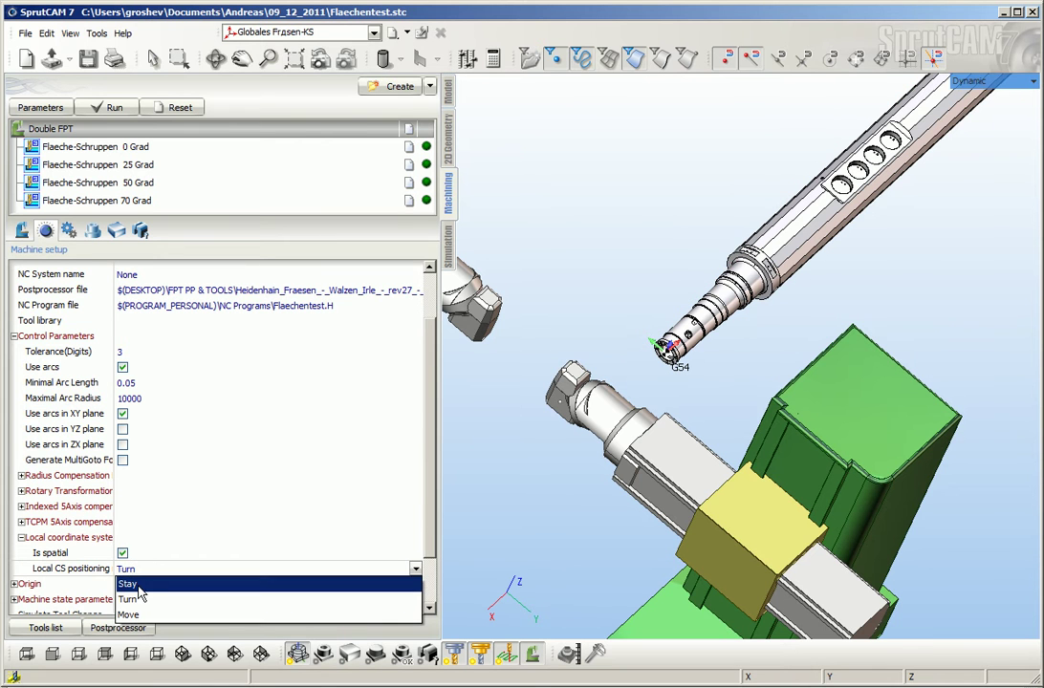
{"action": "left_click", "coordinate": [138, 586]}
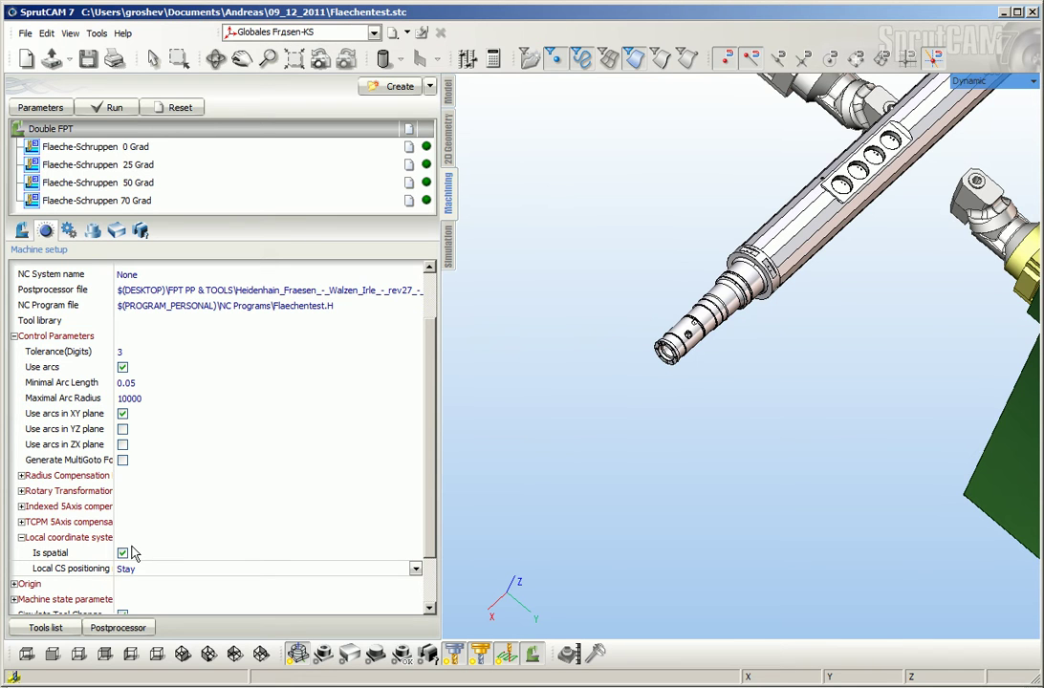
Examine the rotary axis positions of Flaeche-Schruppen 0 Grad and the coordinate system at the end of the roll
{"action": "left_click", "coordinate": [90, 149]}
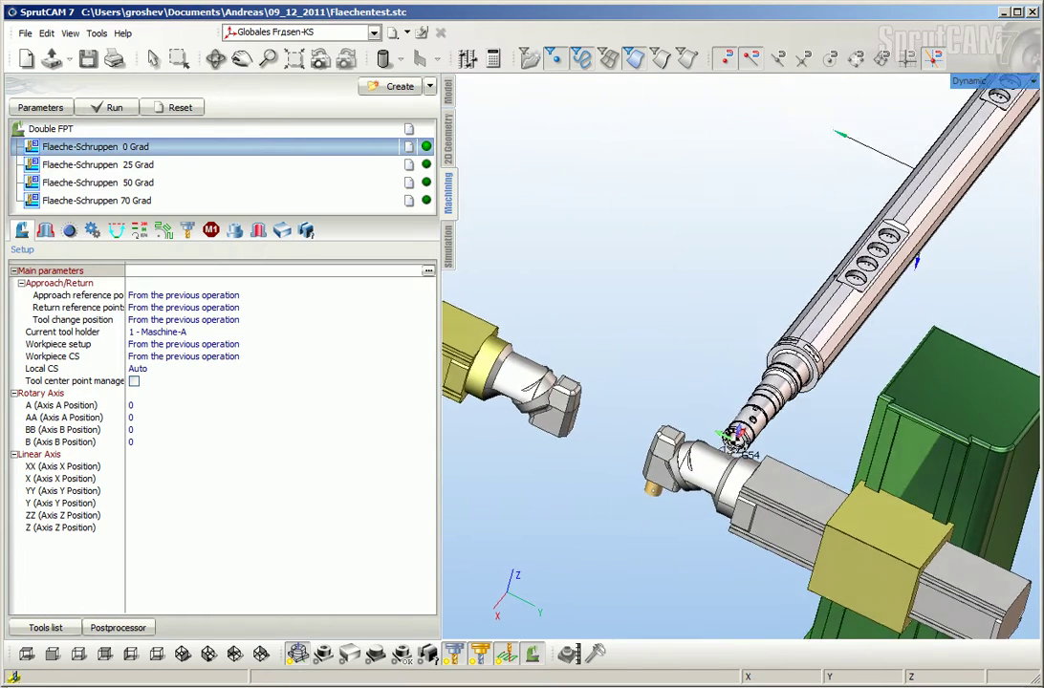
{"action": "middle_click_drag", "start_coordinate": [656, 406], "coordinate": [636, 334]}
{"action": "scroll", "coordinate": [694, 412], "scroll_direction": "up", "scroll_amount": 3}
{"action": "middle_click_drag", "start_coordinate": [694, 406], "coordinate": [695, 378]}
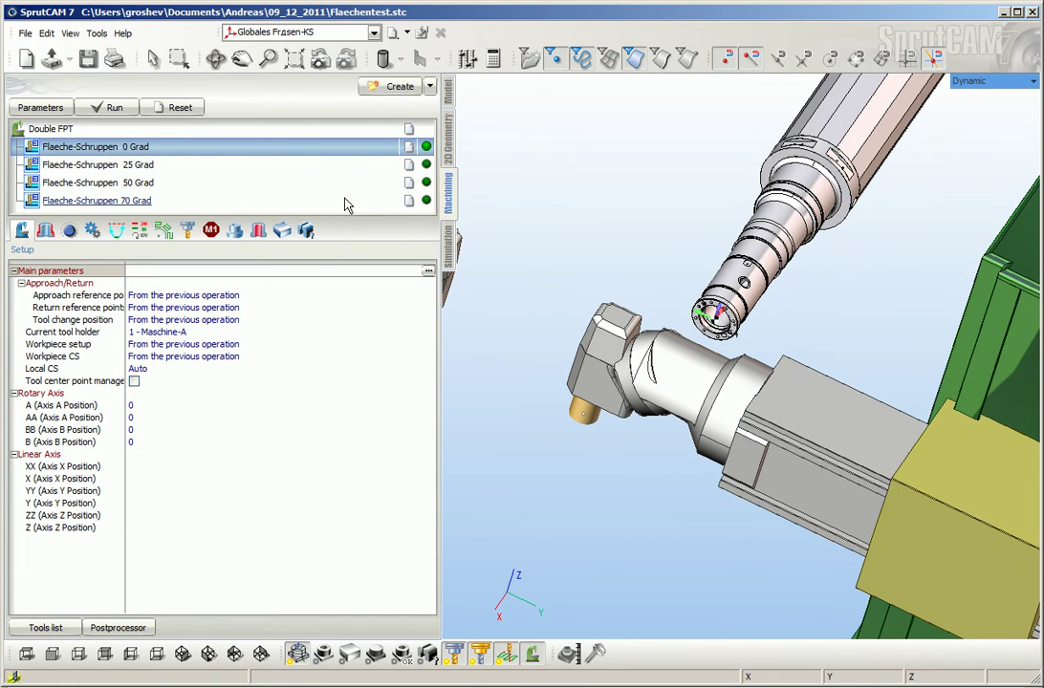
{"action": "left_click", "coordinate": [138, 413]}
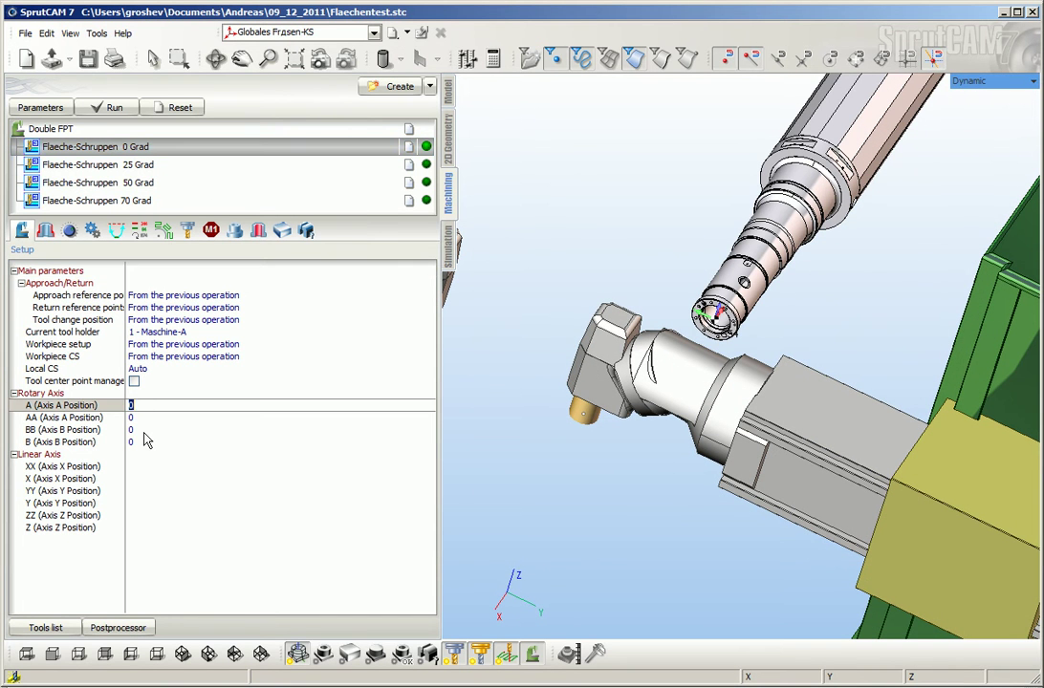
{"action": "left_click", "coordinate": [143, 441]}
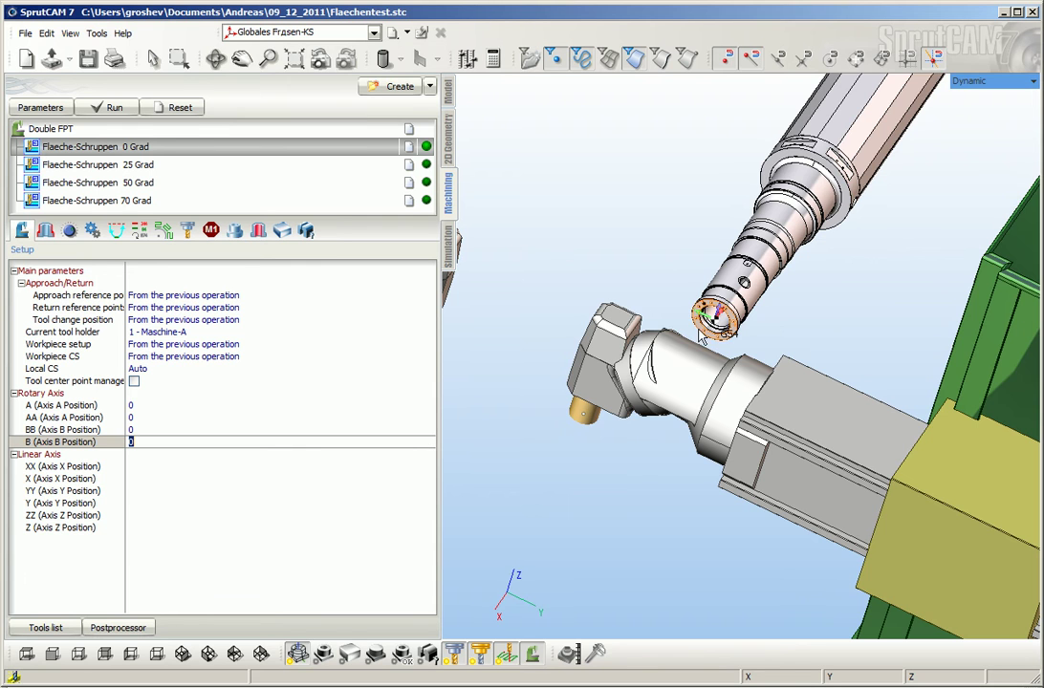
{"action": "scroll", "coordinate": [719, 332], "scroll_direction": "up", "scroll_amount": 5}
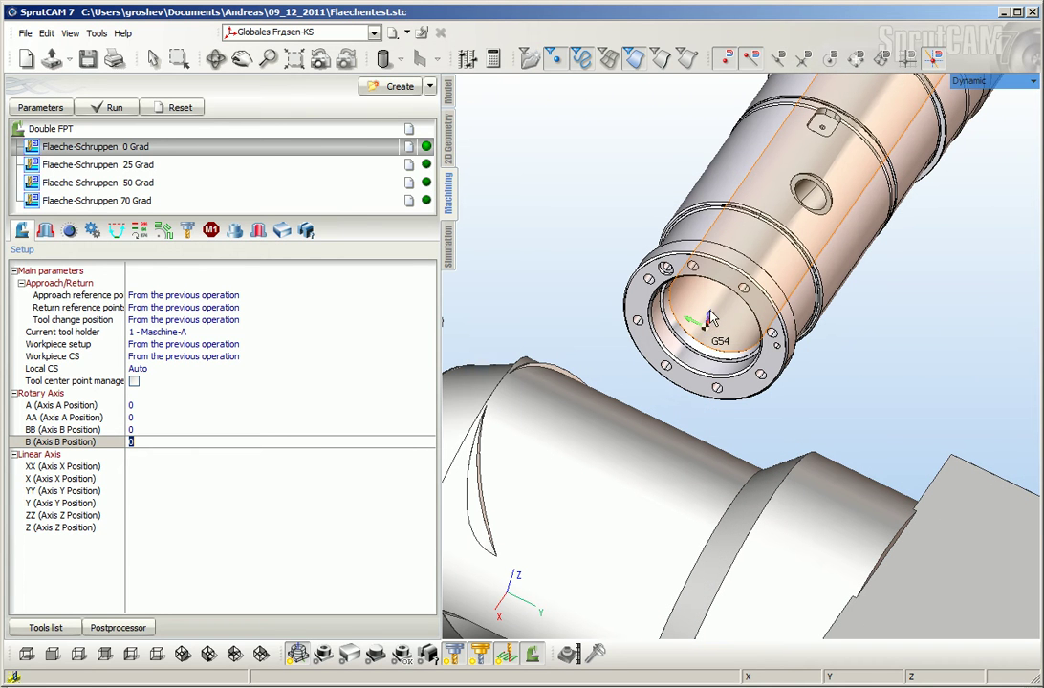
Select Flaeche-Schruppen 25 Grad and inspect the tilted milling head and tool against the G54 origin at the roll's end
{"action": "left_click", "coordinate": [119, 167]}
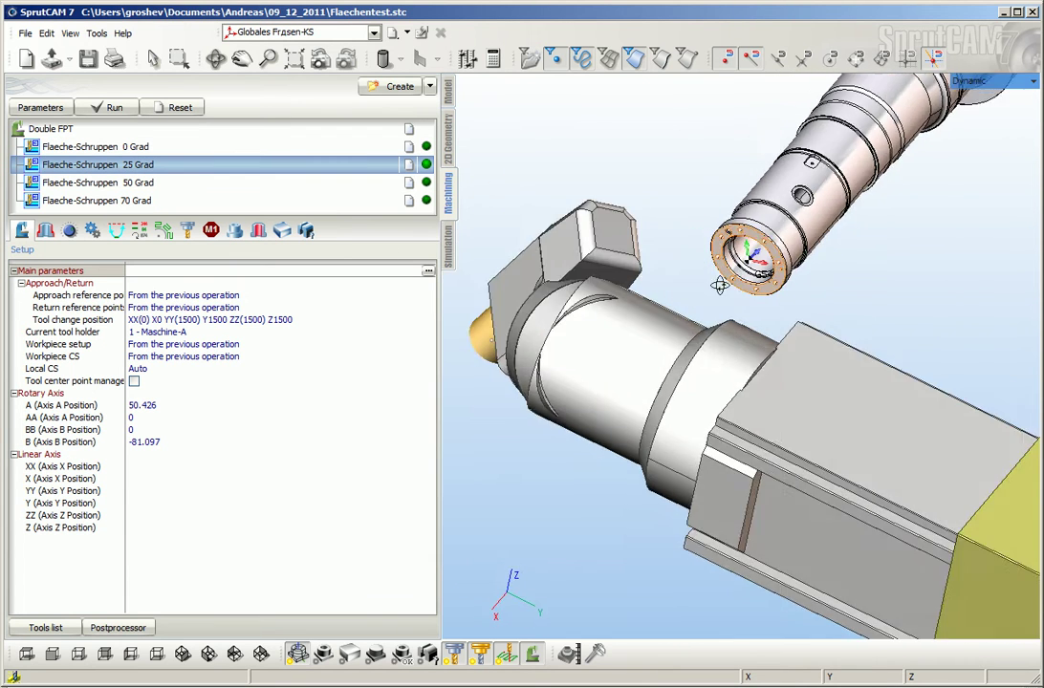
{"action": "middle_click_drag", "start_coordinate": [782, 325], "coordinate": [771, 345]}
{"action": "middle_click_drag", "start_coordinate": [608, 488], "coordinate": [660, 415]}
{"action": "scroll", "coordinate": [660, 415], "scroll_direction": "up", "scroll_amount": 3}
{"action": "scroll", "coordinate": [642, 368], "scroll_direction": "up", "scroll_amount": 2}
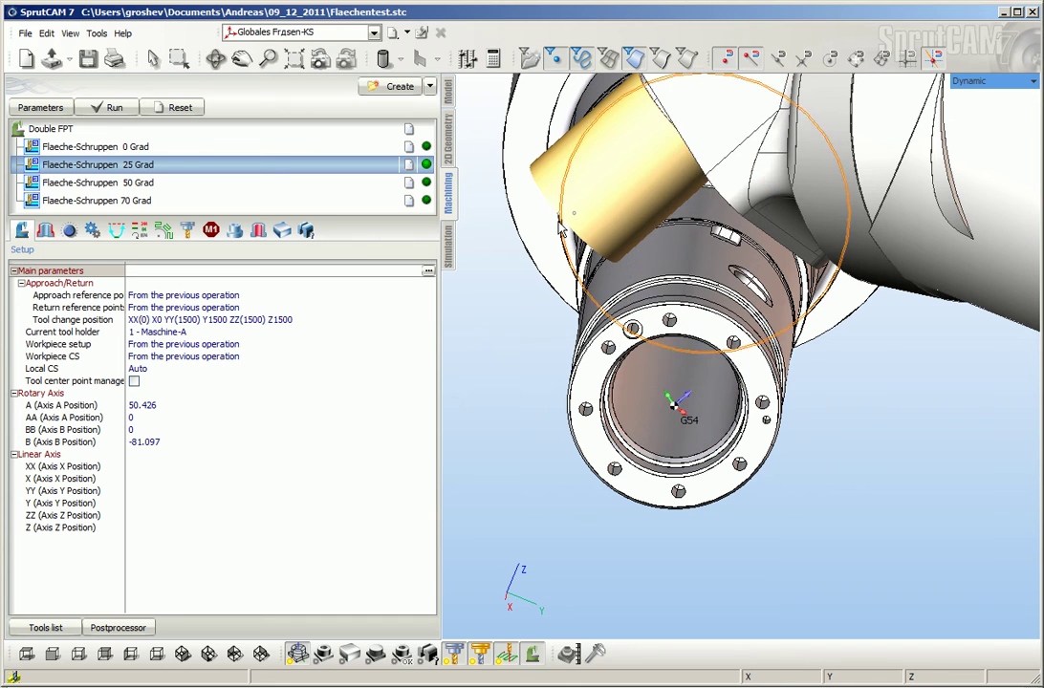
{"action": "scroll", "coordinate": [564, 219], "scroll_direction": "down", "scroll_amount": 3}
{"action": "middle_click_drag", "start_coordinate": [564, 218], "coordinate": [577, 211]}
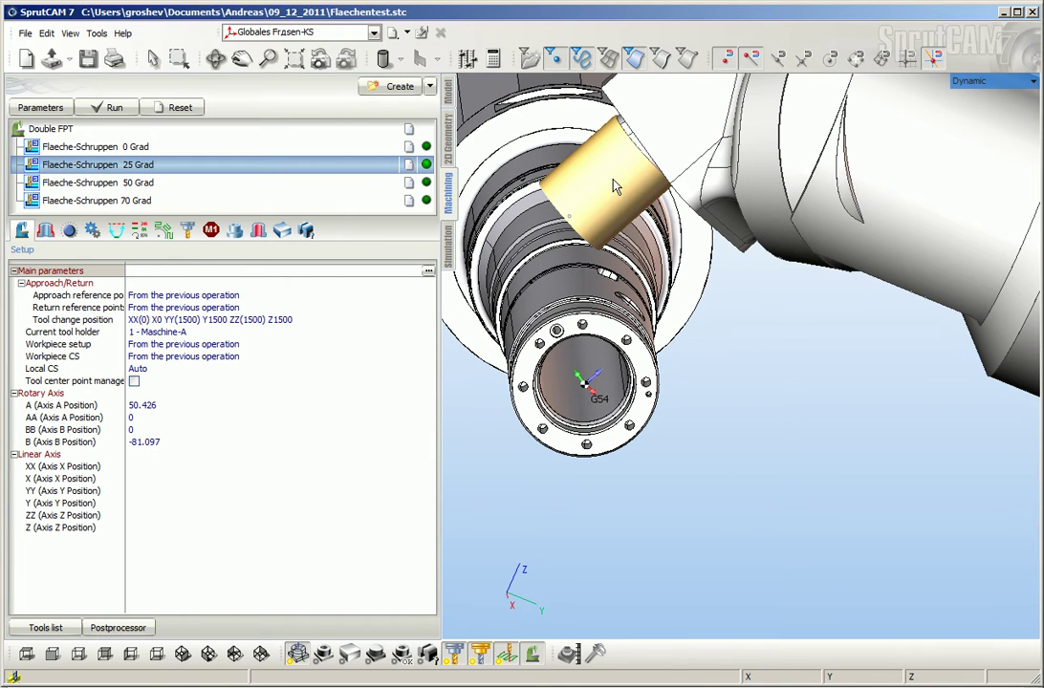
{"action": "scroll", "coordinate": [635, 298], "scroll_direction": "down", "scroll_amount": 4}
{"action": "middle_click_drag", "start_coordinate": [635, 299], "coordinate": [566, 392]}
{"action": "scroll", "coordinate": [760, 246], "scroll_direction": "up", "scroll_amount": 3}
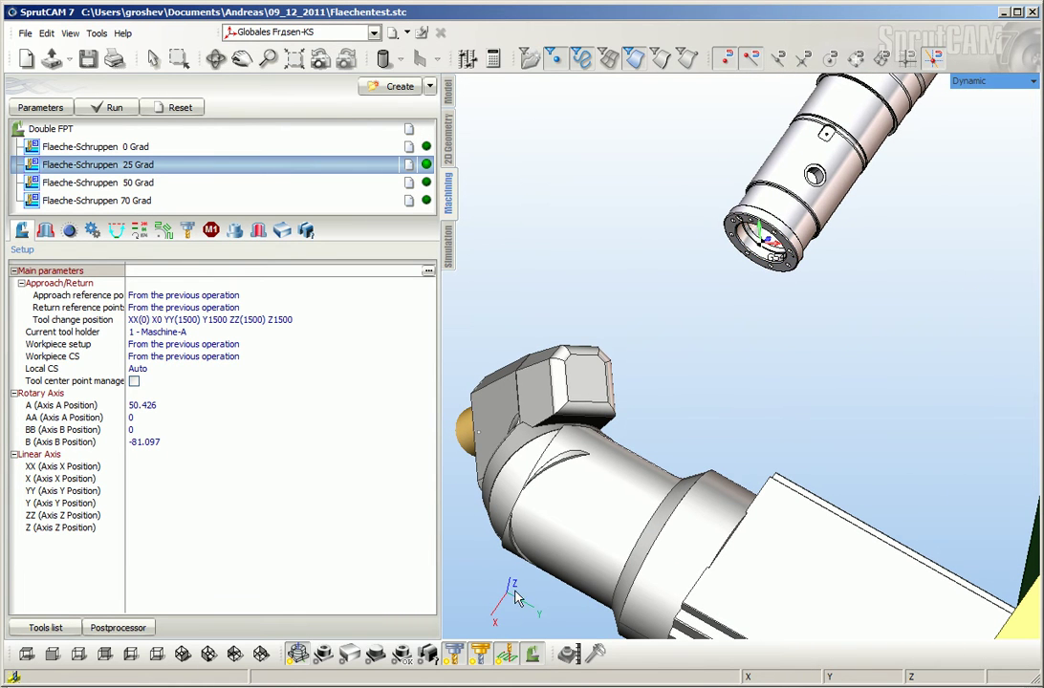
Compare the orientation of the local axes at G54 with the milling head and the whole roll from several angles
{"action": "middle_click_drag", "start_coordinate": [593, 399], "coordinate": [696, 376]}
{"action": "scroll", "coordinate": [691, 390], "scroll_direction": "down", "scroll_amount": 4}
{"action": "scroll", "coordinate": [783, 371], "scroll_direction": "down", "scroll_amount": 1}
{"action": "scroll", "coordinate": [783, 379], "scroll_direction": "down", "scroll_amount": 1}
{"action": "middle_click_drag", "start_coordinate": [781, 379], "coordinate": [704, 418]}
{"action": "scroll", "coordinate": [746, 357], "scroll_direction": "up", "scroll_amount": 2}
{"action": "scroll", "coordinate": [670, 433], "scroll_direction": "up", "scroll_amount": 1}
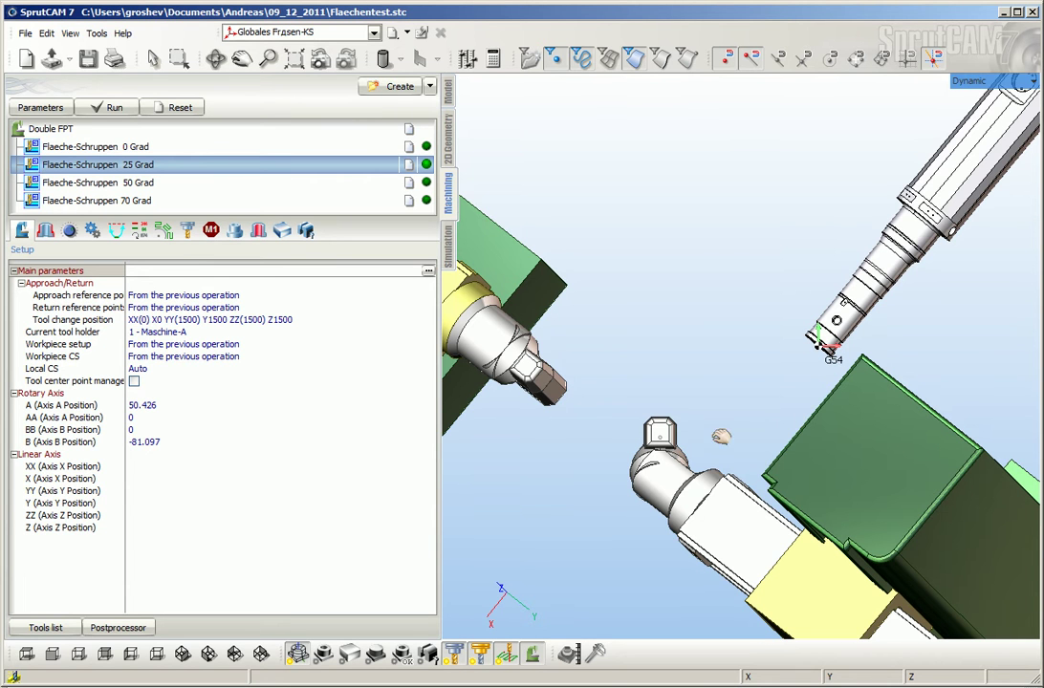
{"action": "scroll", "coordinate": [712, 438], "scroll_direction": "down", "scroll_amount": 2}
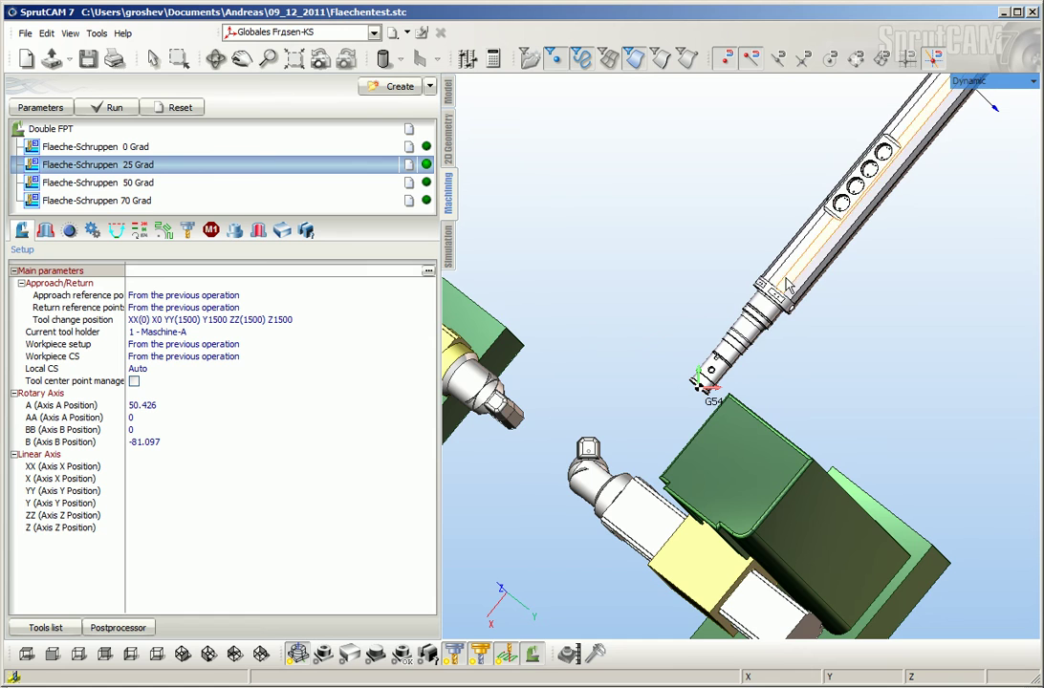
{"action": "scroll", "coordinate": [903, 157], "scroll_direction": "down", "scroll_amount": 3}
{"action": "middle_click_drag", "start_coordinate": [862, 228], "coordinate": [784, 348]}
{"action": "right_click_drag", "start_coordinate": [784, 348], "coordinate": [798, 336]}
{"action": "middle_click_drag", "start_coordinate": [796, 335], "coordinate": [881, 310]}
{"action": "scroll", "coordinate": [708, 437], "scroll_direction": "up", "scroll_amount": 2}
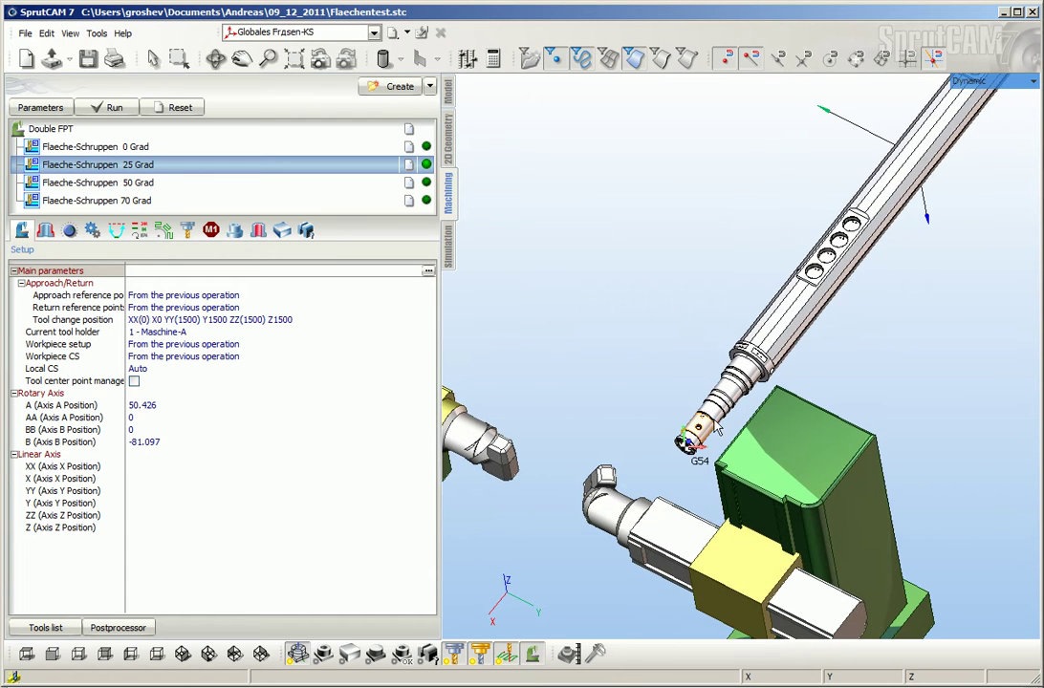
Switch the Local CS of Flaeche-Schruppen 25 Grad to Off and back to Auto, comparing the axis orientation at the roll's end
{"action": "left_click", "coordinate": [161, 371]}
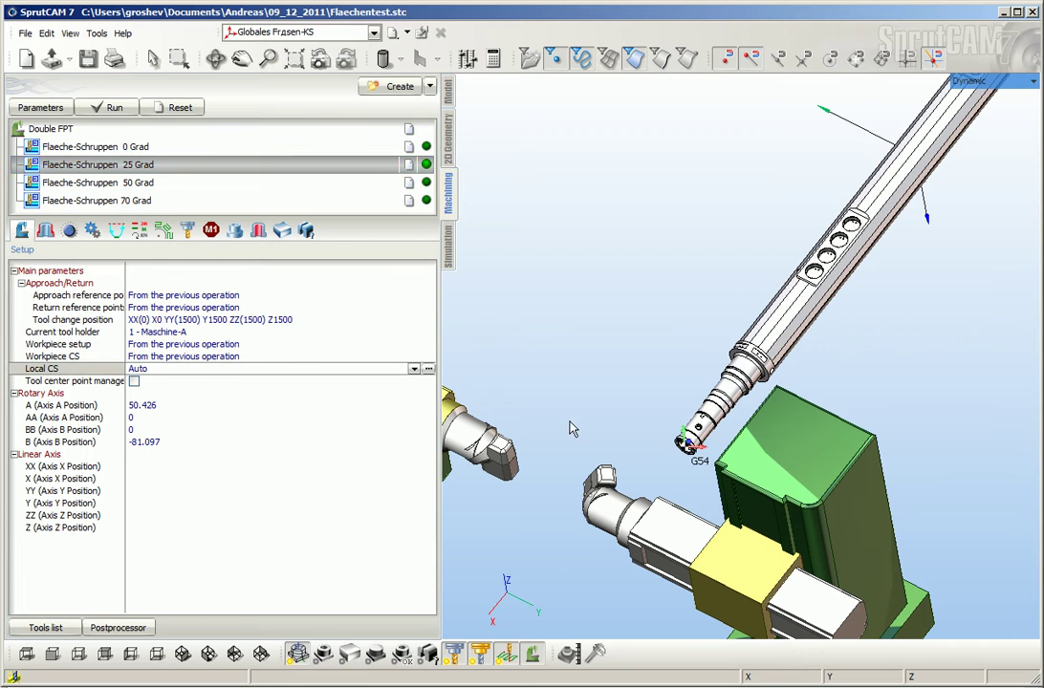
{"action": "left_click", "coordinate": [156, 372]}
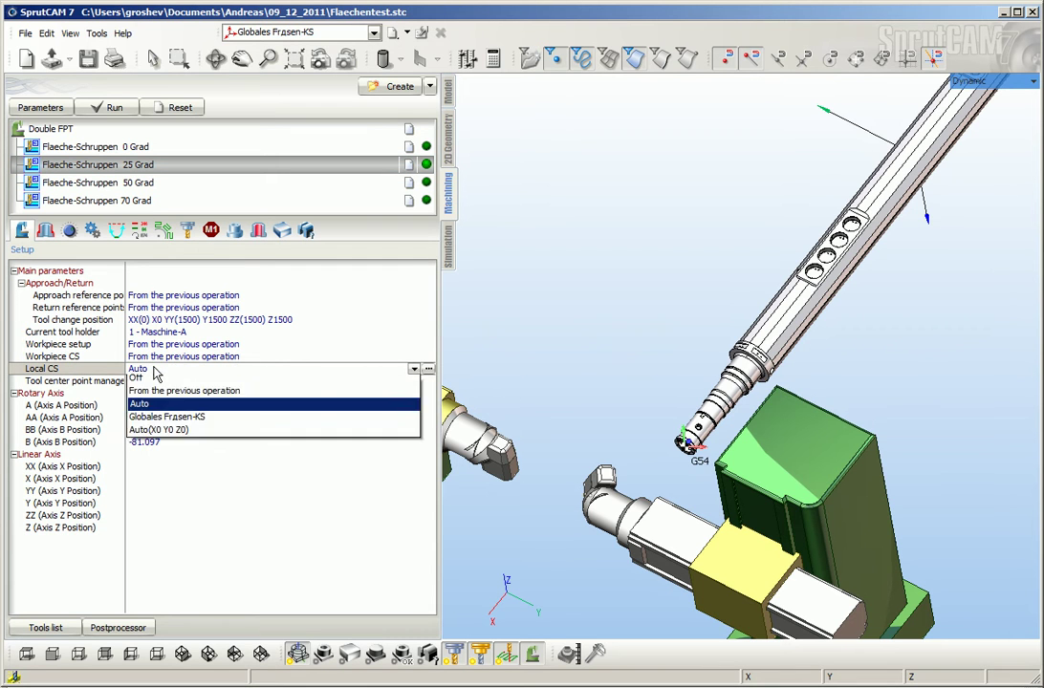
{"action": "left_click", "coordinate": [146, 382]}
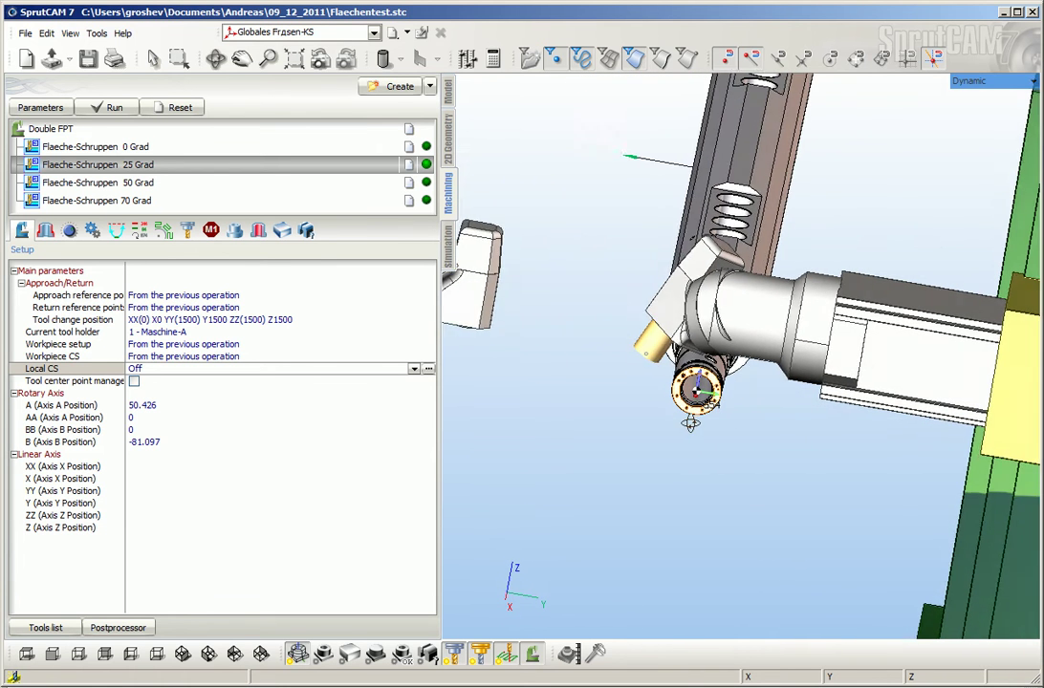
{"action": "left_click", "coordinate": [261, 369]}
{"action": "left_click", "coordinate": [240, 389]}
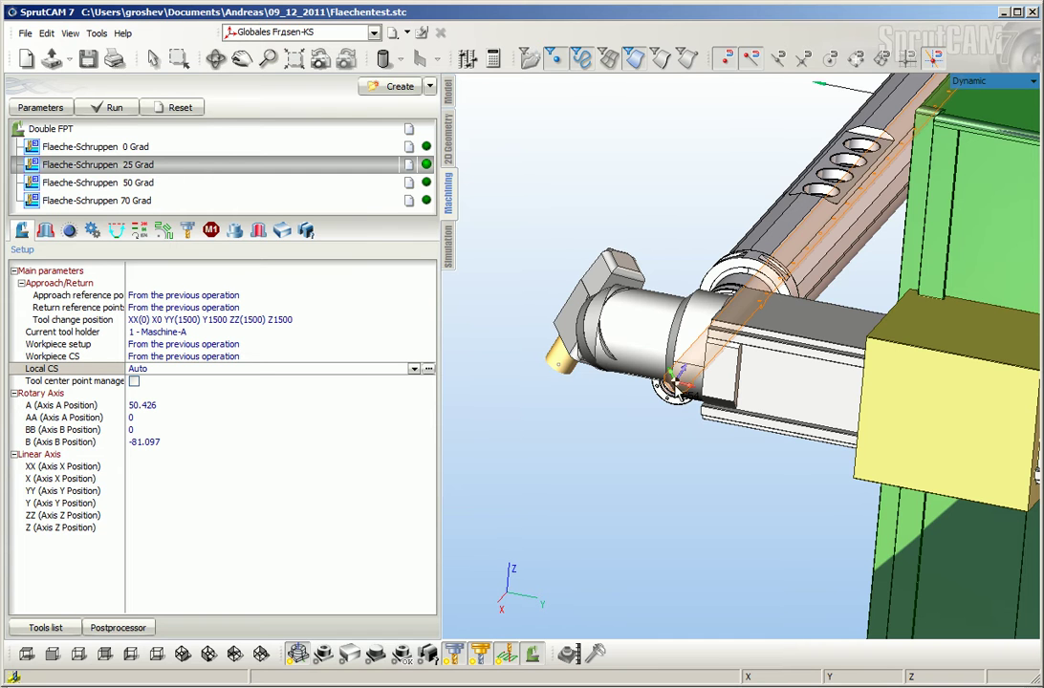
{"action": "middle_click_drag", "start_coordinate": [678, 397], "coordinate": [602, 514]}
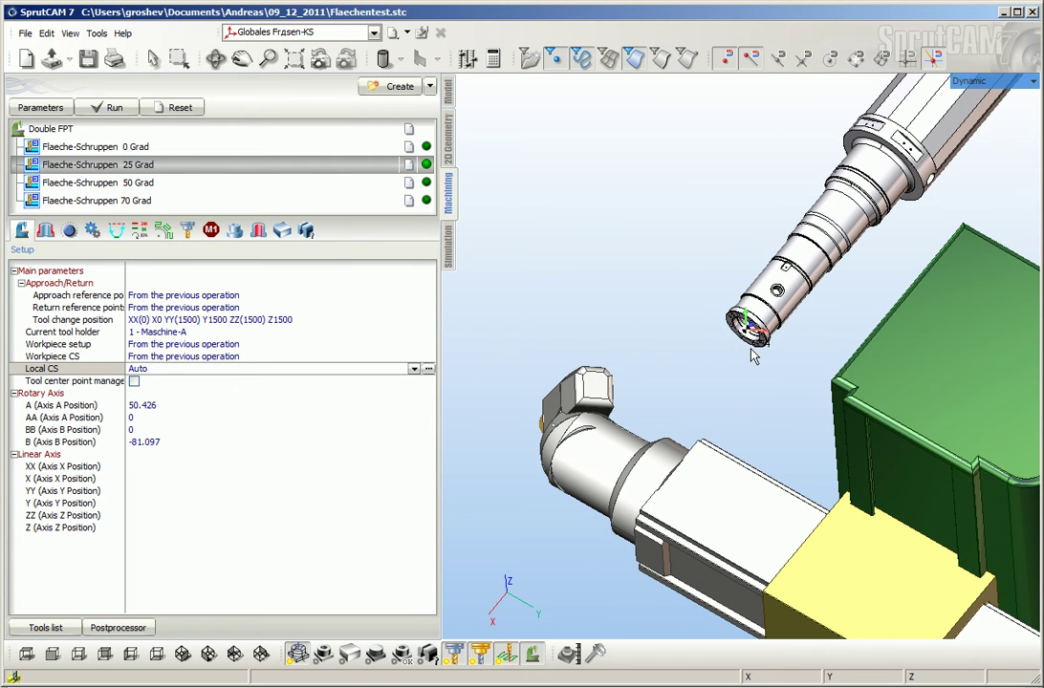
{"action": "right_click_drag", "start_coordinate": [753, 357], "coordinate": [691, 395]}
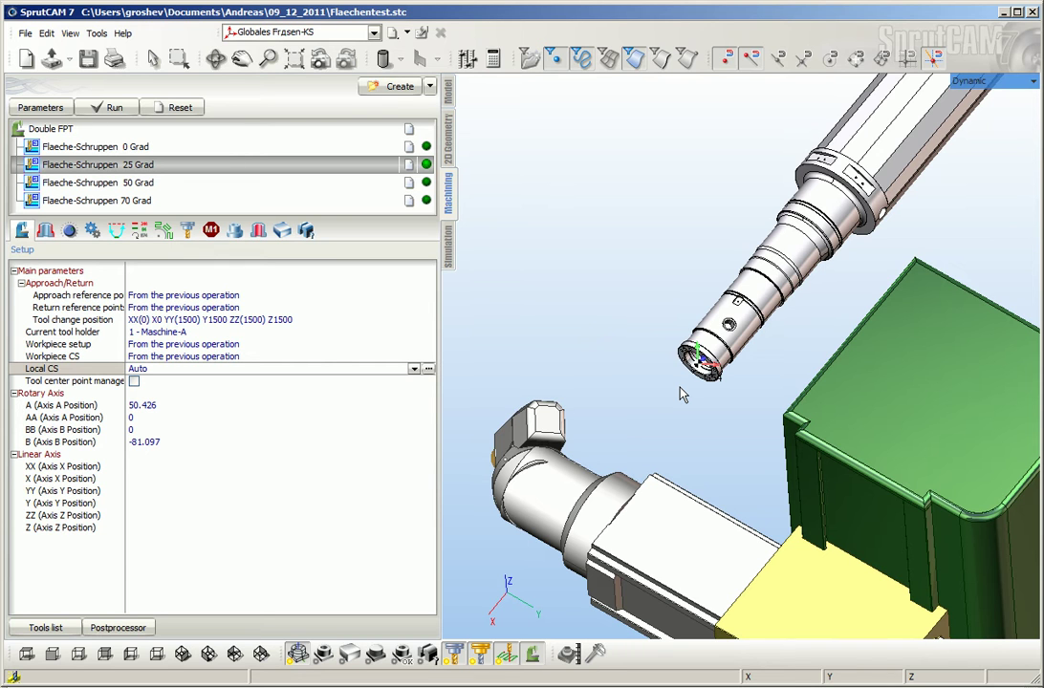
Set the Local CS of Flaeche-Schruppen 25 Grad to Off
{"action": "left_click", "coordinate": [415, 370]}
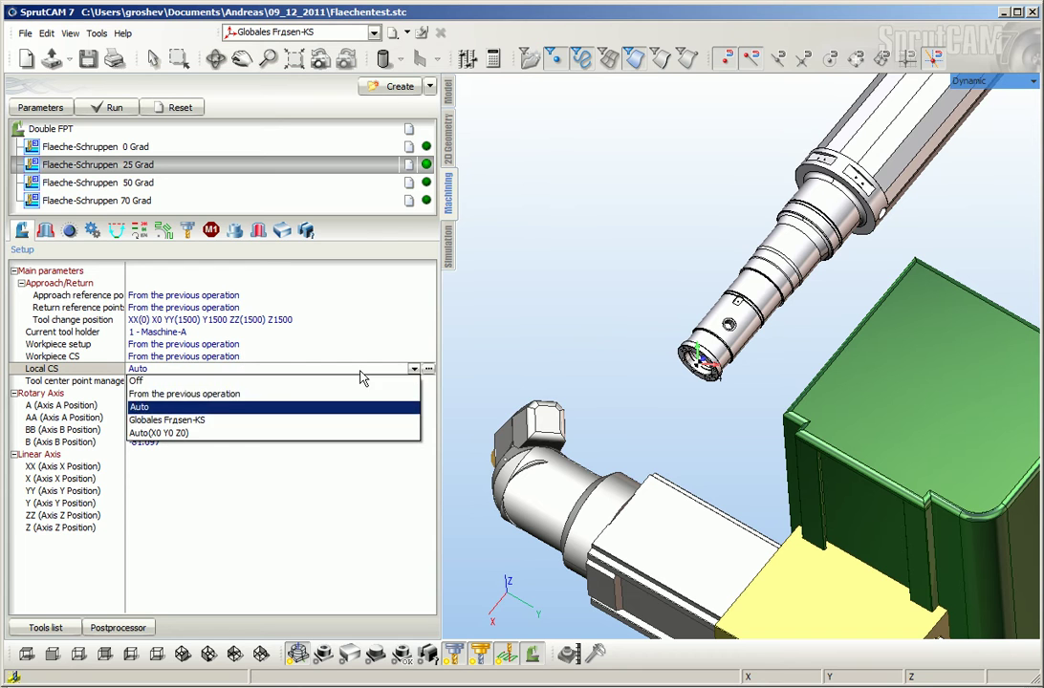
{"action": "left_click", "coordinate": [242, 384]}
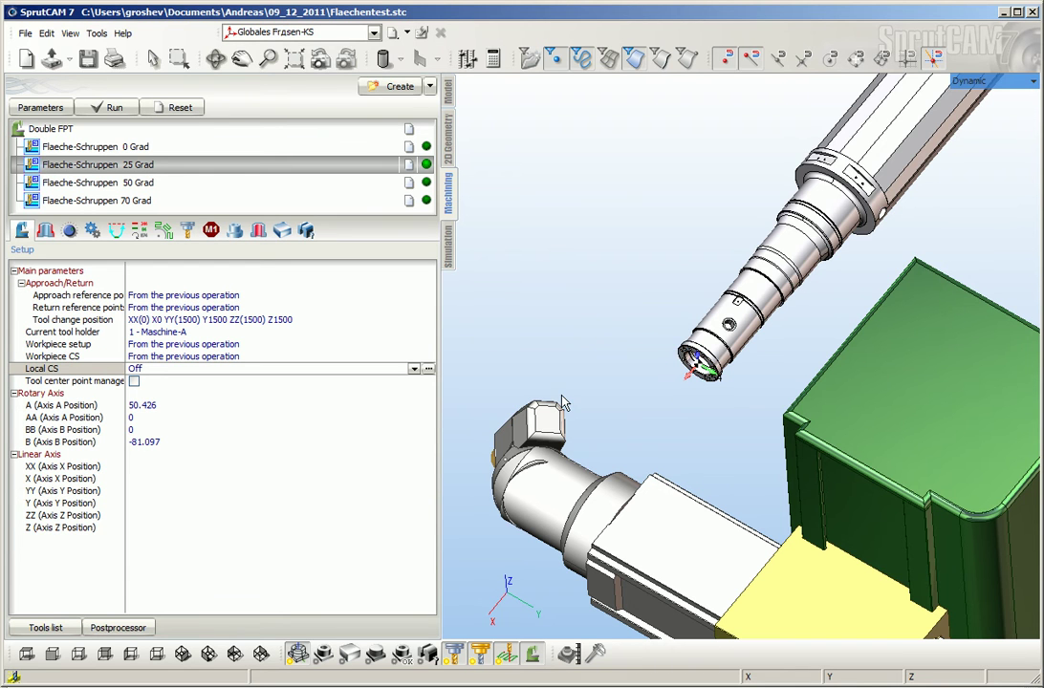
{"action": "scroll", "coordinate": [564, 403], "scroll_direction": "down", "scroll_amount": 5}
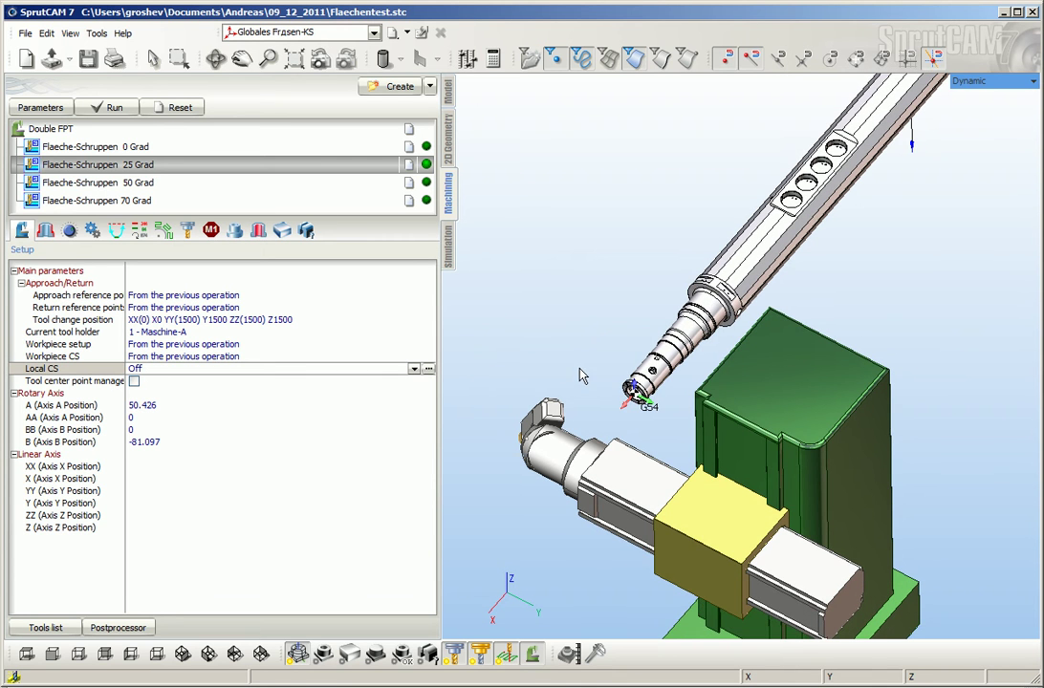
{"action": "scroll", "coordinate": [591, 359], "scroll_direction": "down", "scroll_amount": 3}
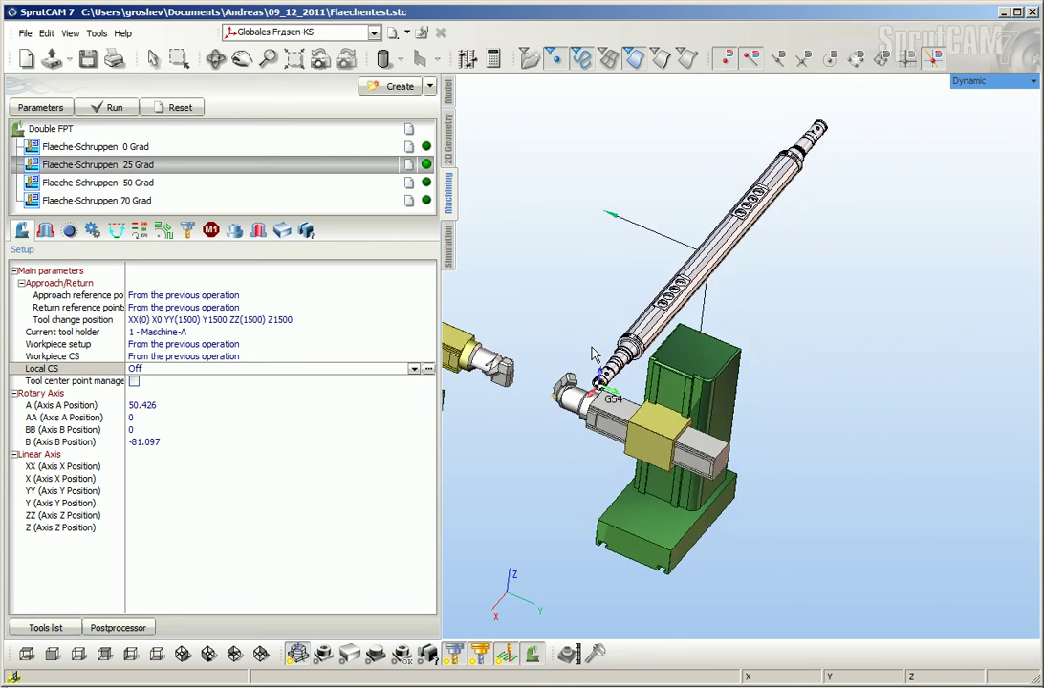
Create a local coordinate system on the job assignment face of Flaeche-Schruppen 25 Grad
{"action": "left_click", "coordinate": [45, 231]}
{"action": "scroll", "coordinate": [614, 354], "scroll_direction": "up", "scroll_amount": 2}
{"action": "scroll", "coordinate": [614, 354], "scroll_direction": "up", "scroll_amount": 2}
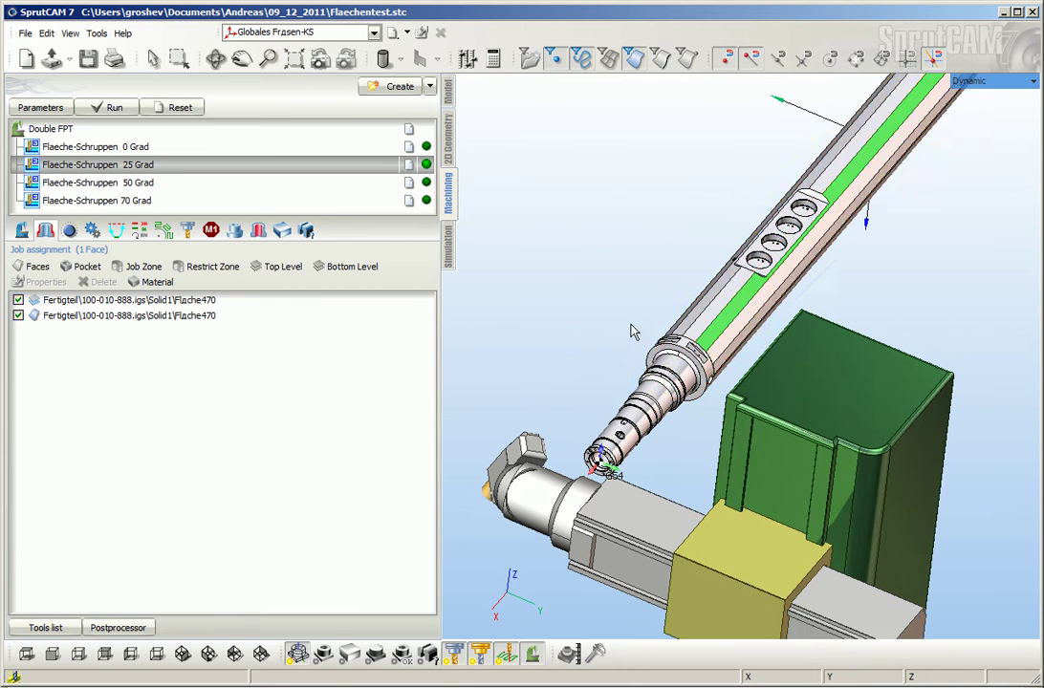
{"action": "scroll", "coordinate": [571, 374], "scroll_direction": "down", "scroll_amount": 4}
{"action": "middle_click_drag", "start_coordinate": [576, 369], "coordinate": [889, 586]}
{"action": "scroll", "coordinate": [890, 585], "scroll_direction": "down", "scroll_amount": 3}
{"action": "middle_click_drag", "start_coordinate": [702, 422], "coordinate": [633, 581]}
{"action": "right_click_drag", "start_coordinate": [703, 631], "coordinate": [690, 491]}
{"action": "scroll", "coordinate": [683, 483], "scroll_direction": "up", "scroll_amount": 3}
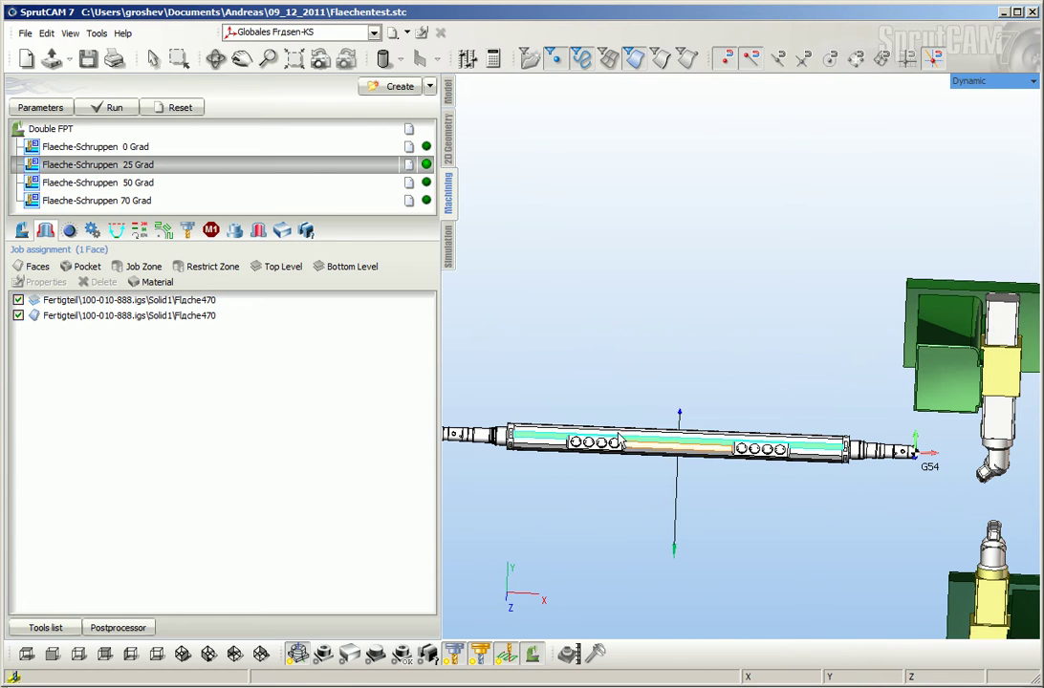
{"action": "left_click", "coordinate": [394, 35]}
{"action": "mouse_move", "coordinate": [725, 480]}
{"action": "right_mouse_down"}
{"action": "mouse_move", "coordinate": [730, 504]}
{"action": "mouse_move", "coordinate": [721, 498]}
{"action": "right_mouse_up"}
{"action": "left_click", "coordinate": [779, 451]}
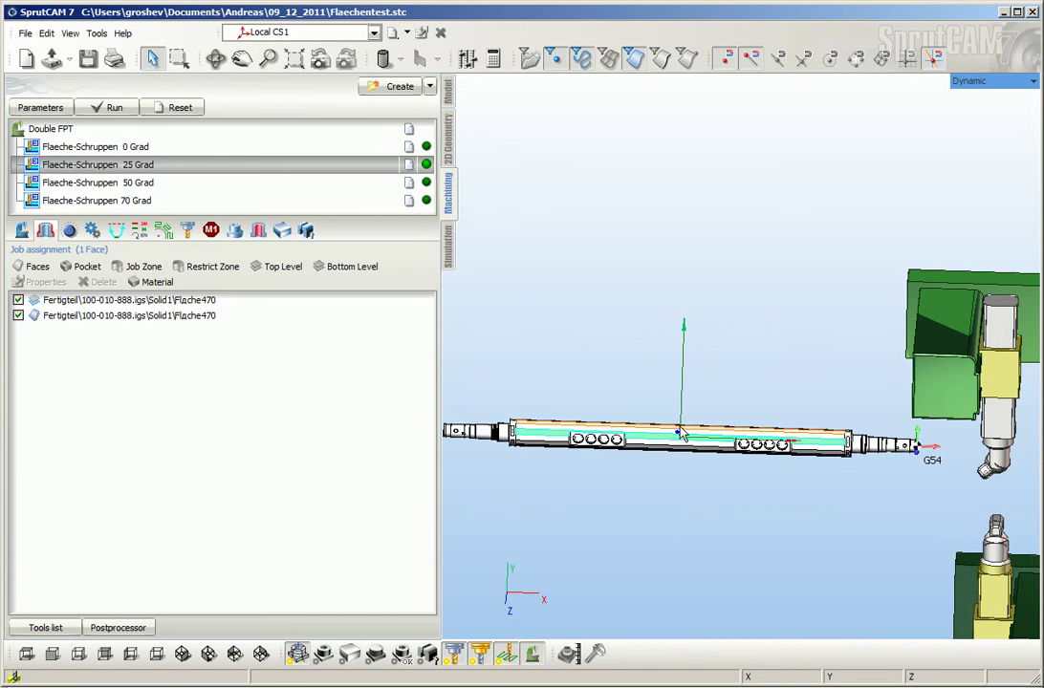
Compare the orientation of Local CS1 on the flat face with the G54 axes at the roll's end
{"action": "right_click_drag", "start_coordinate": [878, 502], "coordinate": [845, 465]}
{"action": "scroll", "coordinate": [957, 491], "scroll_direction": "up", "scroll_amount": 3}
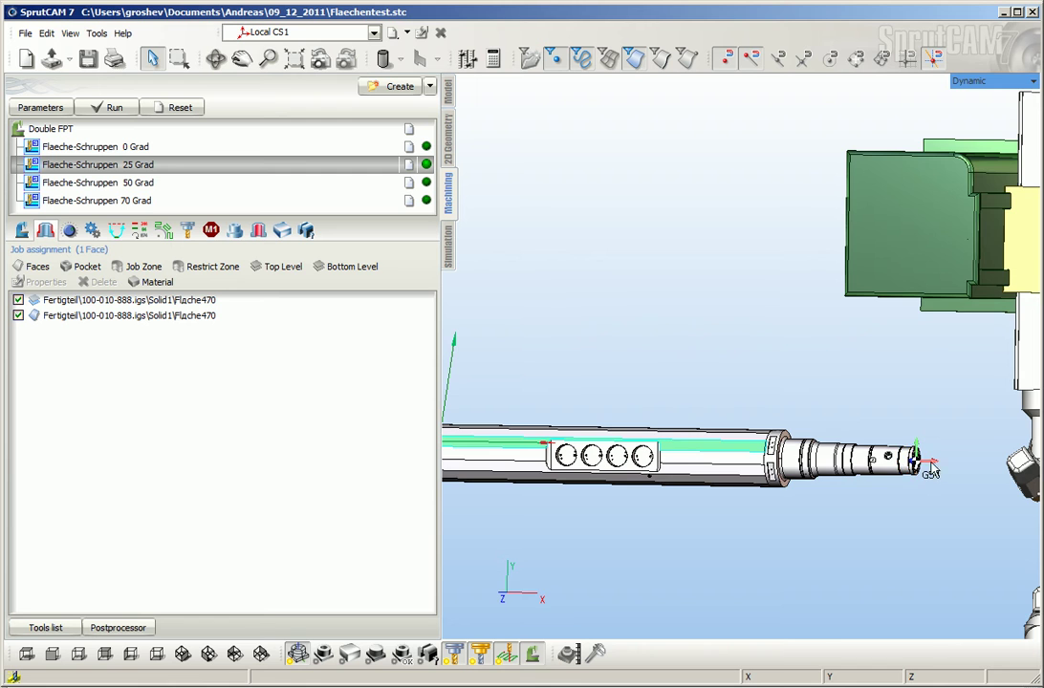
{"action": "scroll", "coordinate": [866, 504], "scroll_direction": "down", "scroll_amount": 3}
{"action": "middle_click_drag", "start_coordinate": [879, 492], "coordinate": [746, 315]}
{"action": "mouse_move", "coordinate": [763, 234]}
{"action": "middle_mouse_down"}
{"action": "mouse_move", "coordinate": [679, 372]}
{"action": "mouse_move", "coordinate": [683, 362]}
{"action": "middle_mouse_up"}
{"action": "scroll", "coordinate": [699, 433], "scroll_direction": "down", "scroll_amount": 1}
{"action": "middle_click_drag", "start_coordinate": [727, 421], "coordinate": [673, 453]}
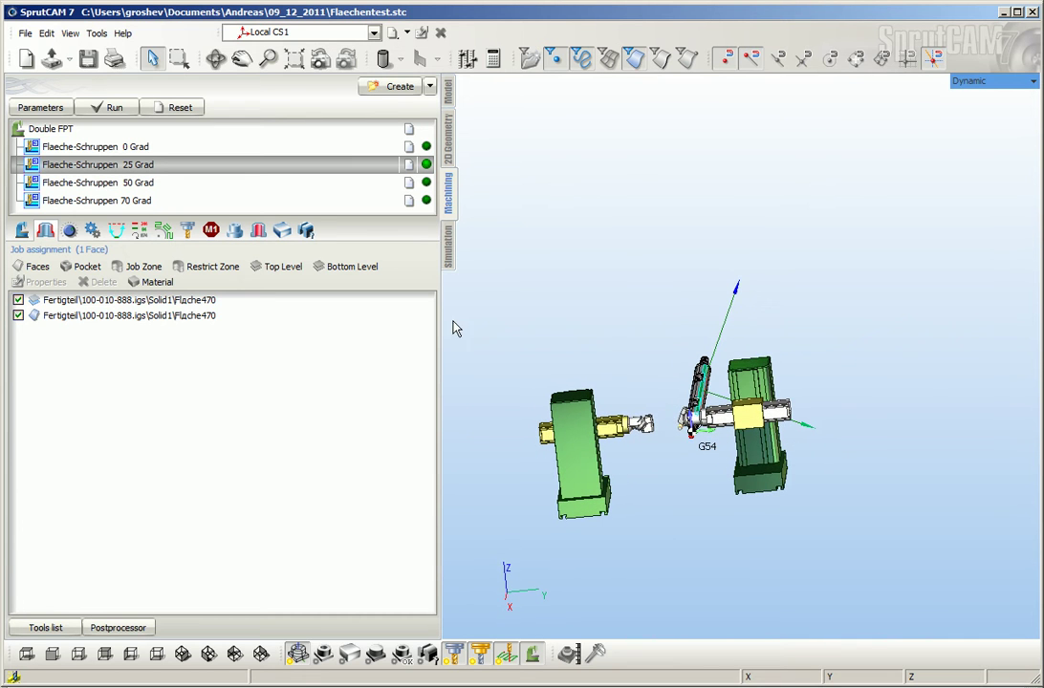
Set the Local CS of Flaeche-Schruppen 25 Grad to Auto in its setup parameters
{"action": "left_click", "coordinate": [21, 232]}
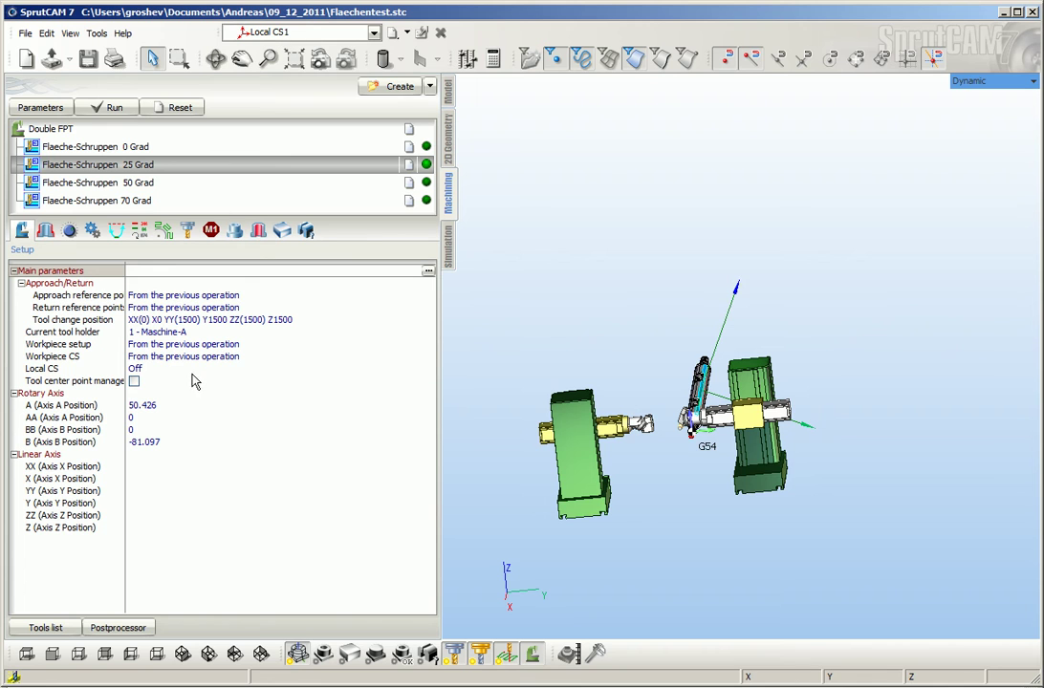
{"action": "middle_click_drag", "start_coordinate": [799, 485], "coordinate": [725, 428]}
{"action": "scroll", "coordinate": [692, 438], "scroll_direction": "up", "scroll_amount": 5}
{"action": "scroll", "coordinate": [724, 428], "scroll_direction": "up", "scroll_amount": 5}
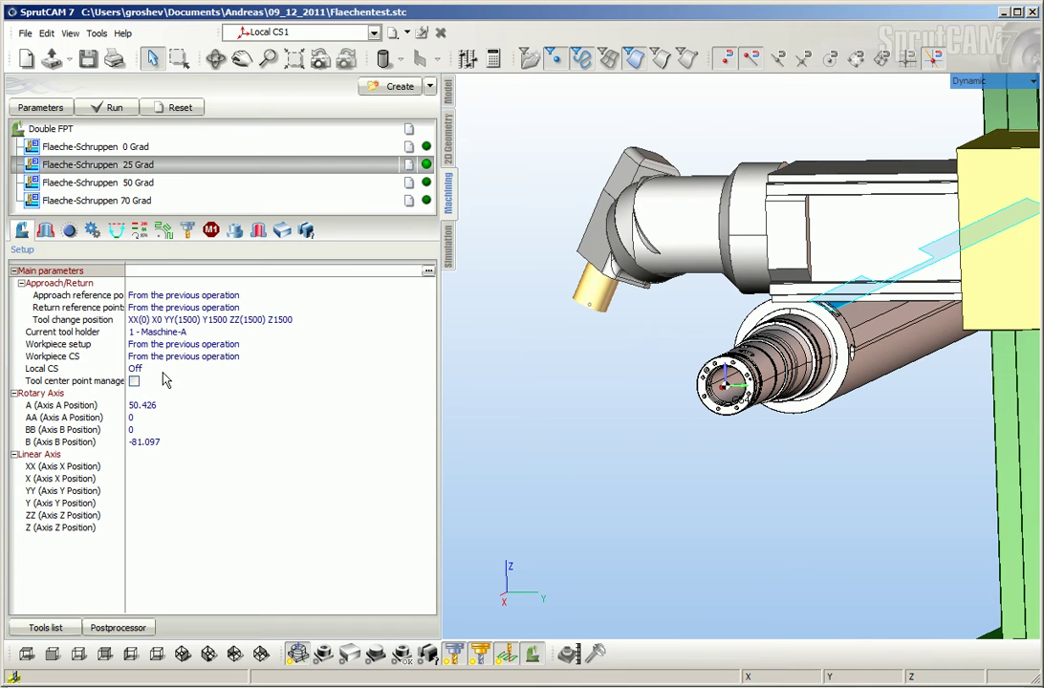
{"action": "left_click", "coordinate": [230, 371]}
{"action": "left_click", "coordinate": [413, 370]}
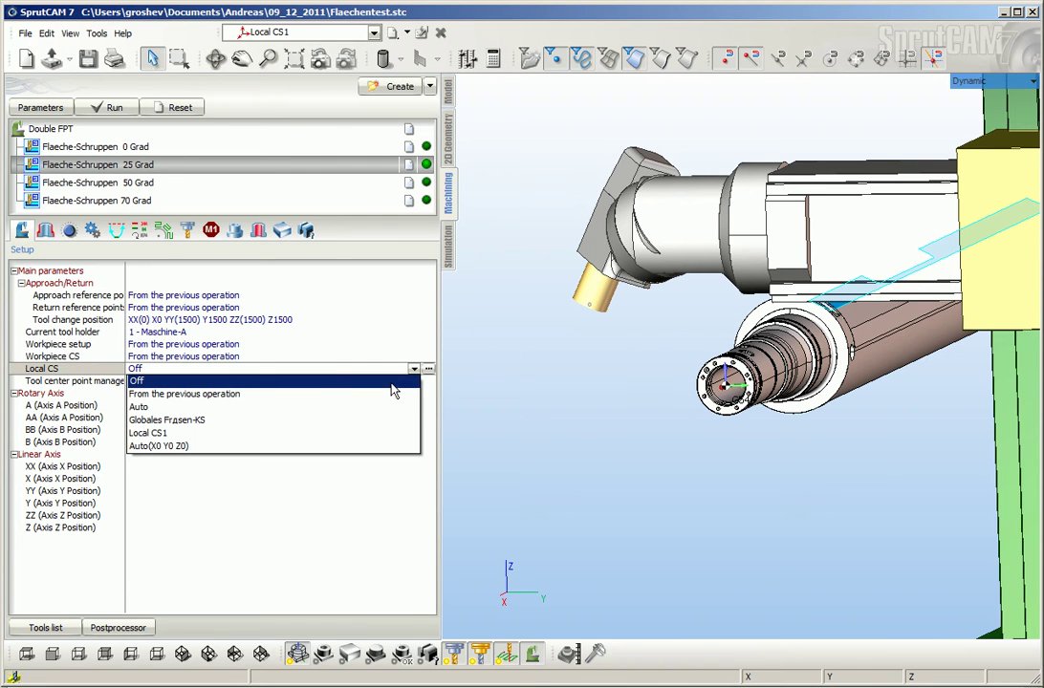
{"action": "left_click", "coordinate": [185, 409]}
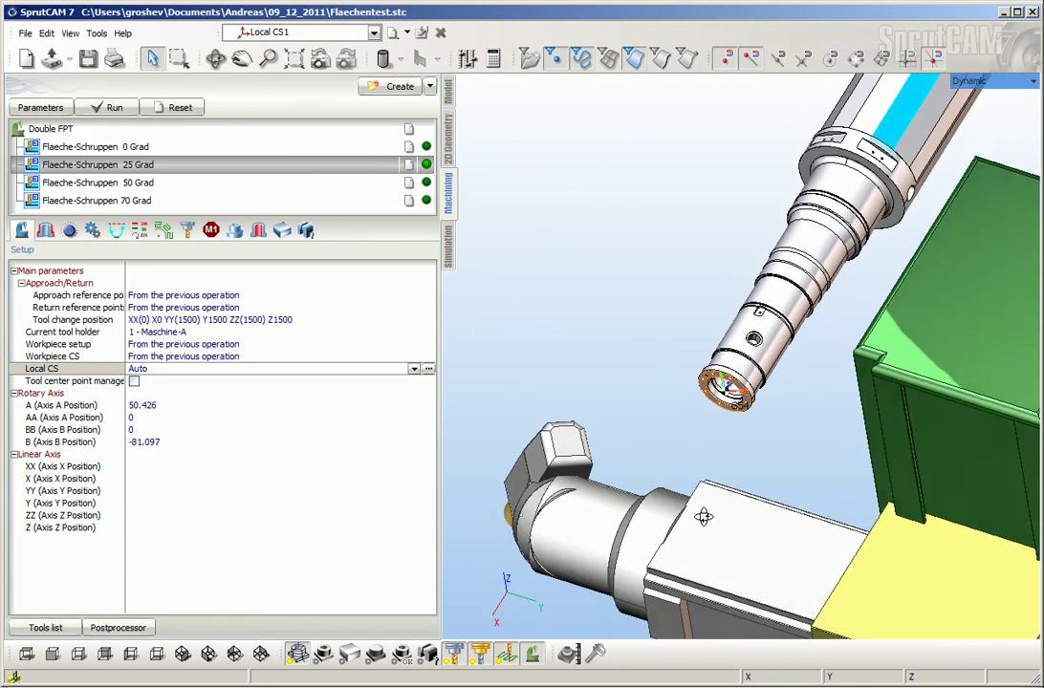
Set the Local CS of Flaeche-Schruppen 25 Grad to Local CS1 and calculate the operation's toolpath
{"action": "left_click", "coordinate": [200, 369]}
{"action": "left_click", "coordinate": [176, 435]}
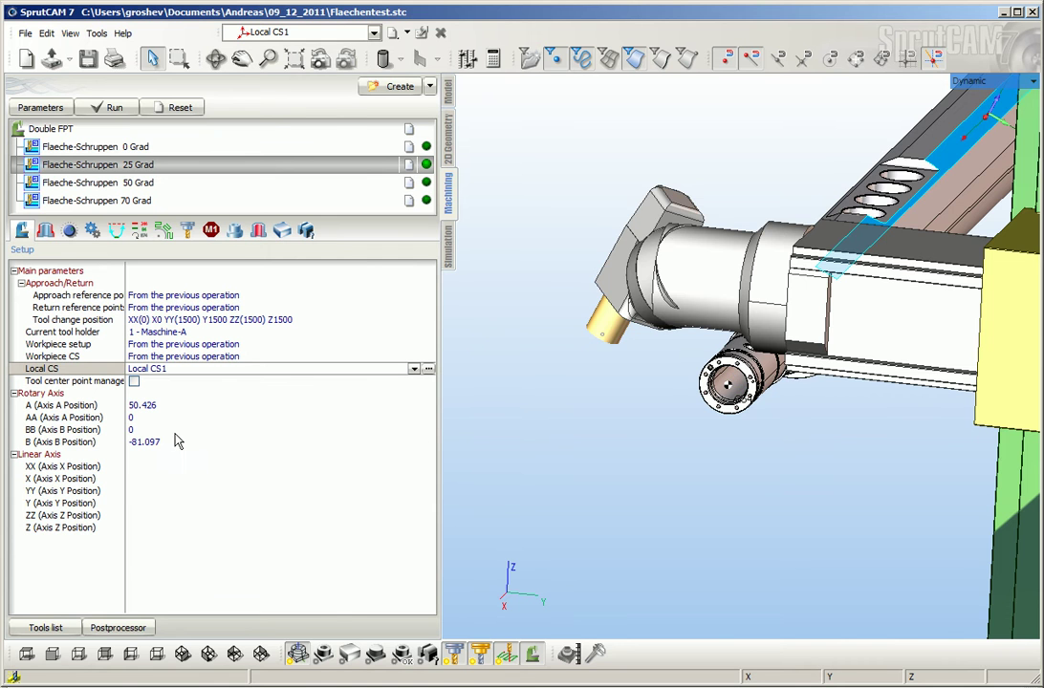
{"action": "scroll", "coordinate": [675, 315], "scroll_direction": "up", "scroll_amount": 3}
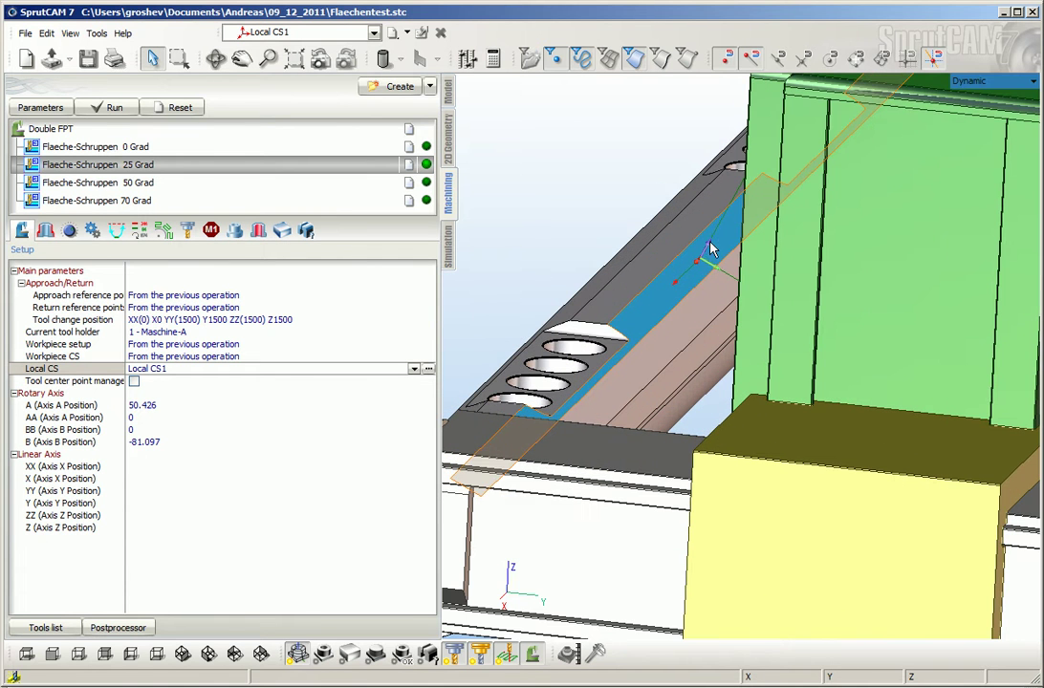
{"action": "scroll", "coordinate": [622, 379], "scroll_direction": "down", "scroll_amount": 3}
{"action": "mouse_move", "coordinate": [623, 379]}
{"action": "middle_mouse_down"}
{"action": "mouse_move", "coordinate": [696, 360]}
{"action": "mouse_move", "coordinate": [675, 330]}
{"action": "mouse_move", "coordinate": [638, 393]}
{"action": "mouse_move", "coordinate": [603, 407]}
{"action": "mouse_move", "coordinate": [614, 407]}
{"action": "mouse_move", "coordinate": [620, 388]}
{"action": "middle_mouse_up"}
{"action": "scroll", "coordinate": [643, 368], "scroll_direction": "down", "scroll_amount": 2}
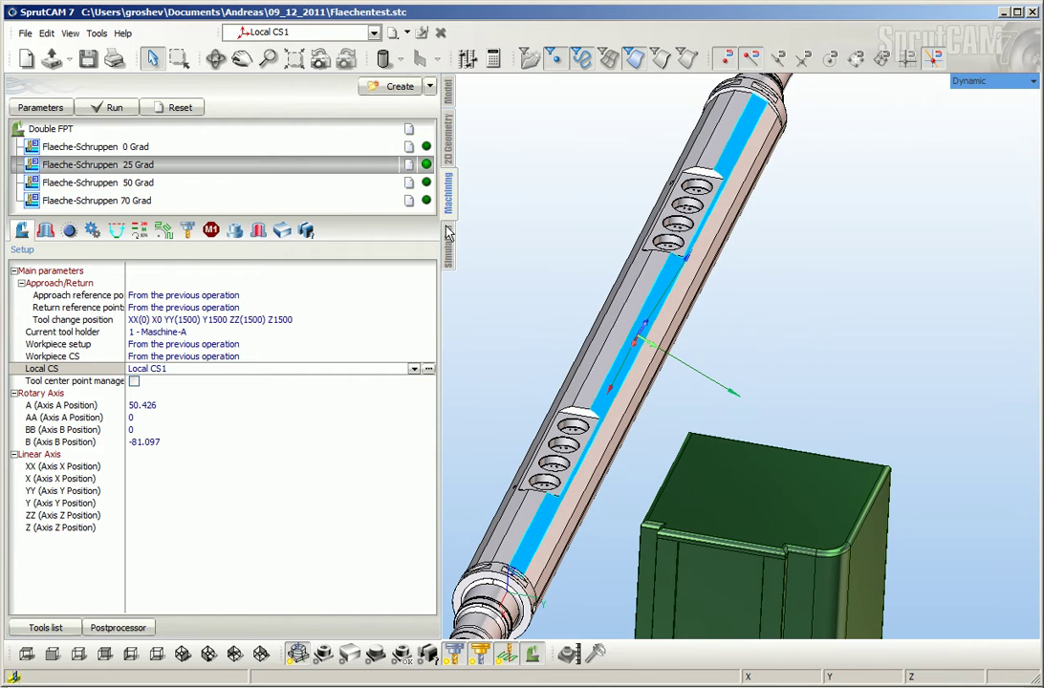
{"action": "left_click", "coordinate": [120, 107]}
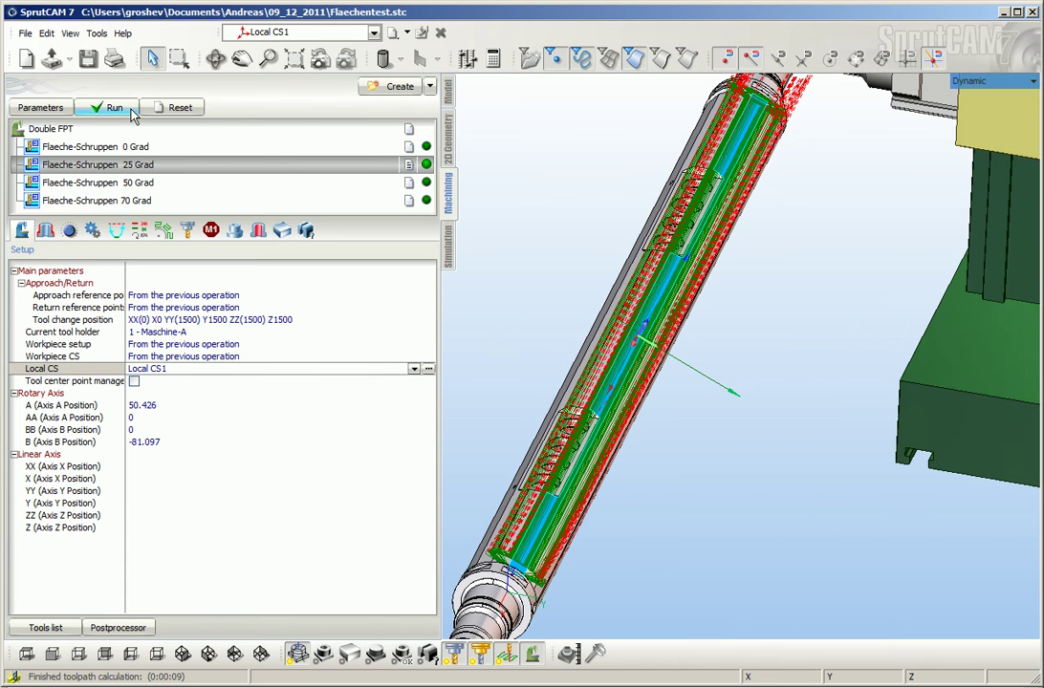
{"action": "scroll", "coordinate": [633, 333], "scroll_direction": "down", "scroll_amount": 5}
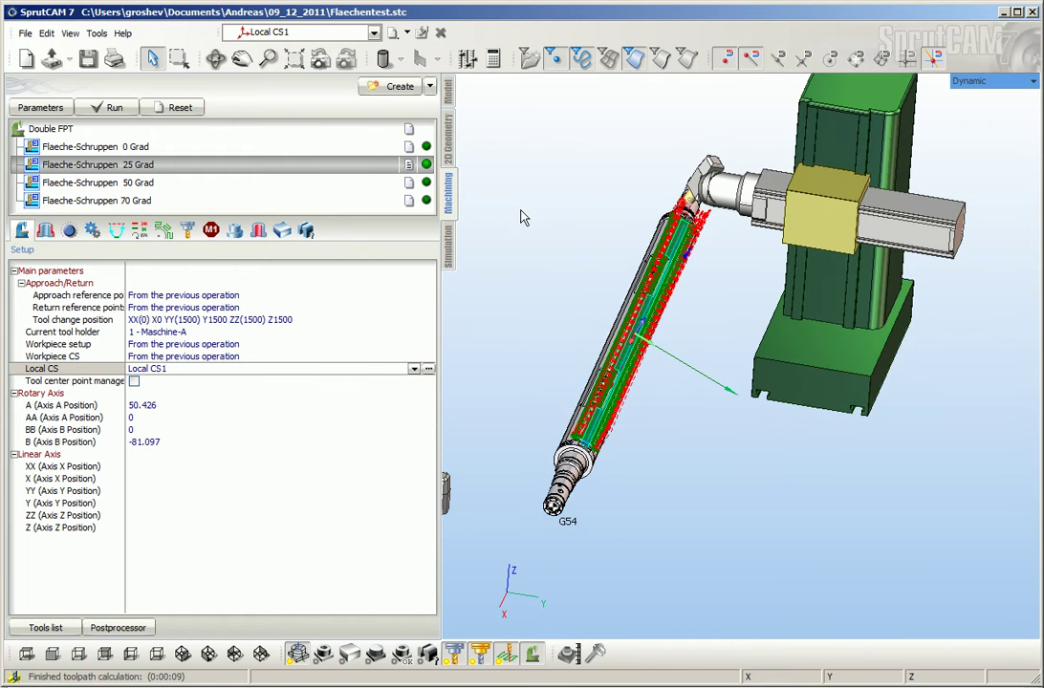
Examine the Kopf and Anfahren commands of Flaeche-Schruppen 25 Grad in the simulation, including its second ORIGIN and SPINDL lines
{"action": "left_click", "coordinate": [449, 244]}
{"action": "left_click", "coordinate": [37, 165]}
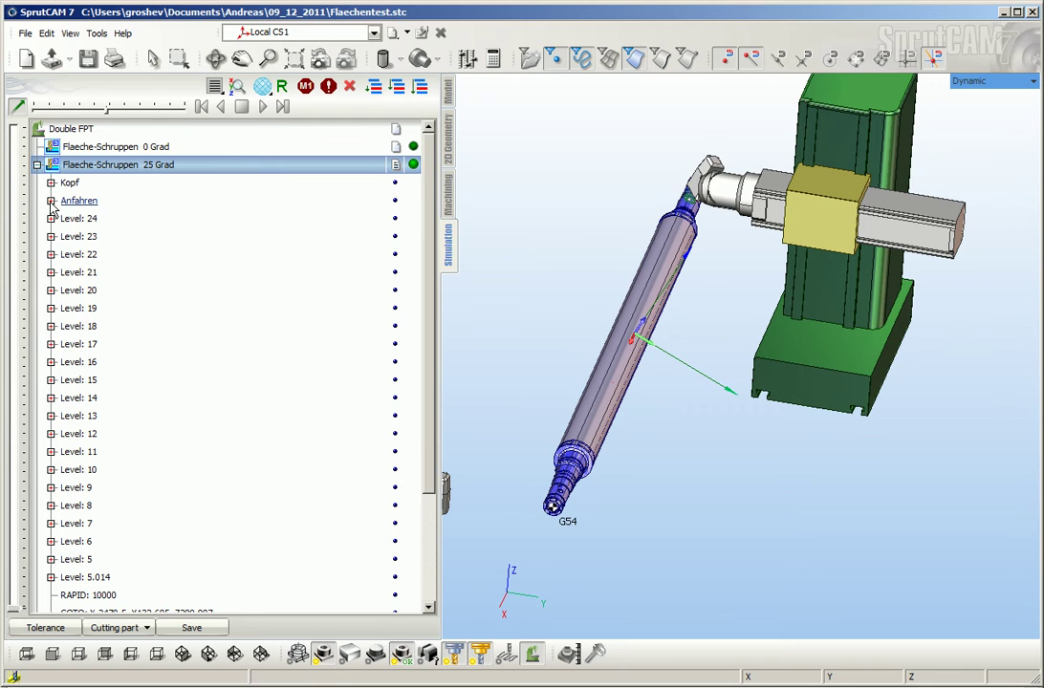
{"action": "left_click", "coordinate": [51, 200]}
{"action": "left_click", "coordinate": [50, 183]}
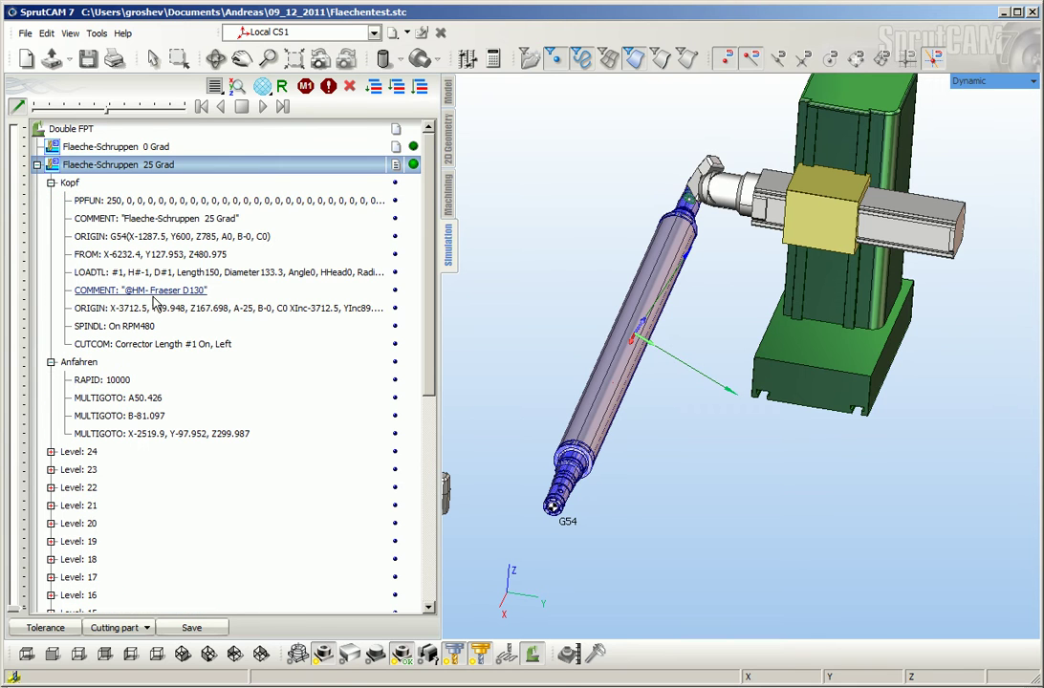
{"action": "left_click", "coordinate": [113, 308]}
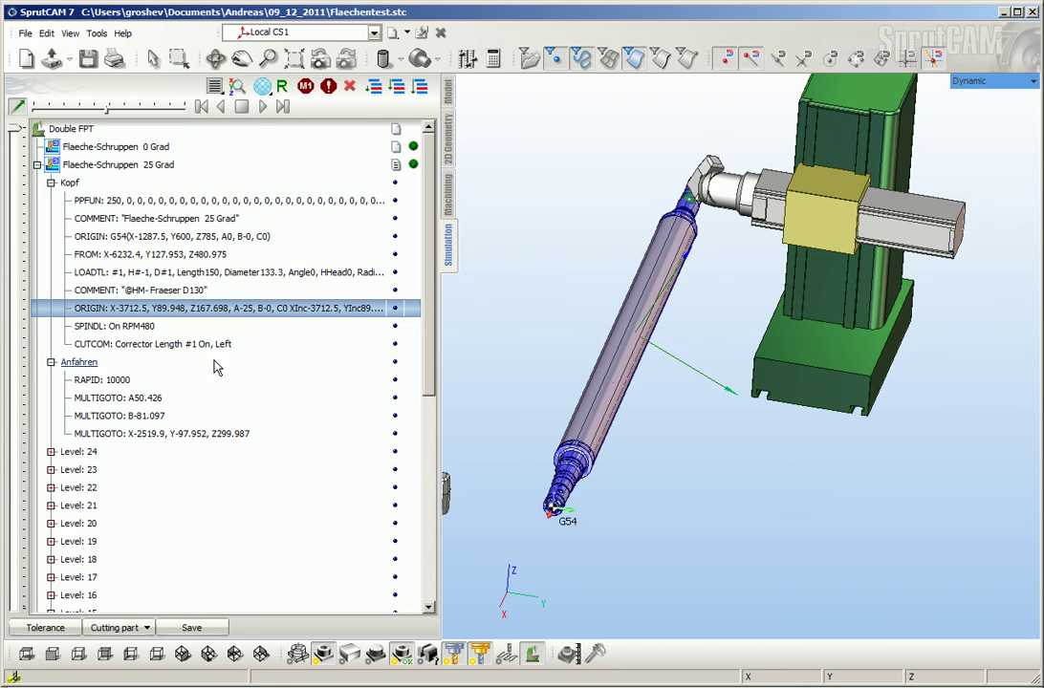
{"action": "left_click", "coordinate": [118, 328]}
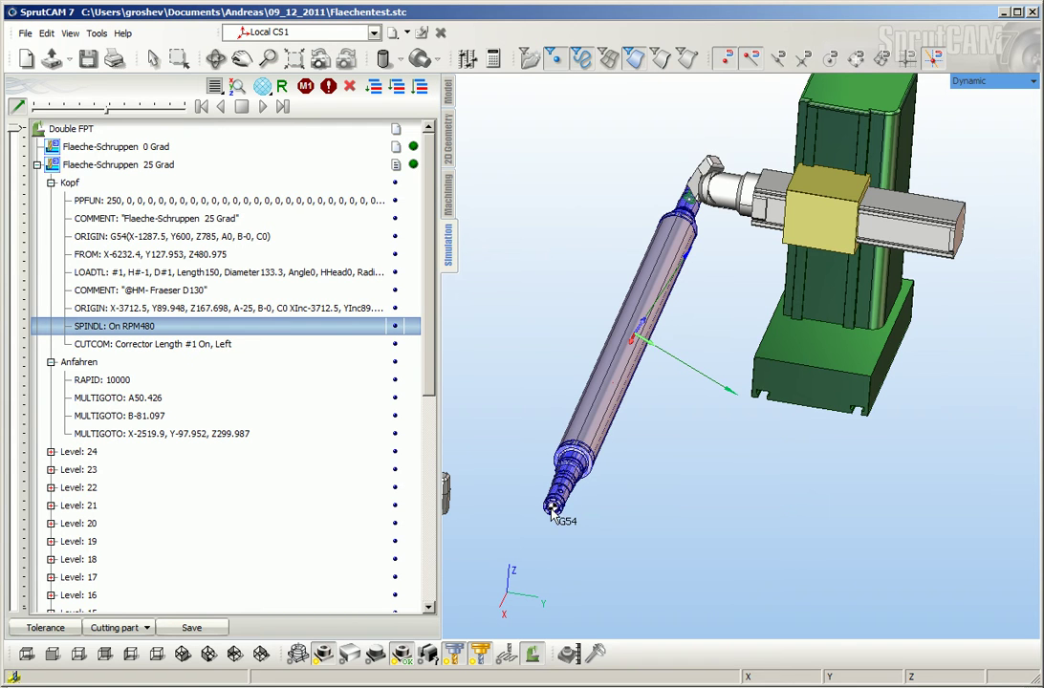
Set the Local CS of Flaeche-Schruppen 25 Grad to Off and delete the coordinate system Local CS1
{"action": "left_click", "coordinate": [448, 191]}
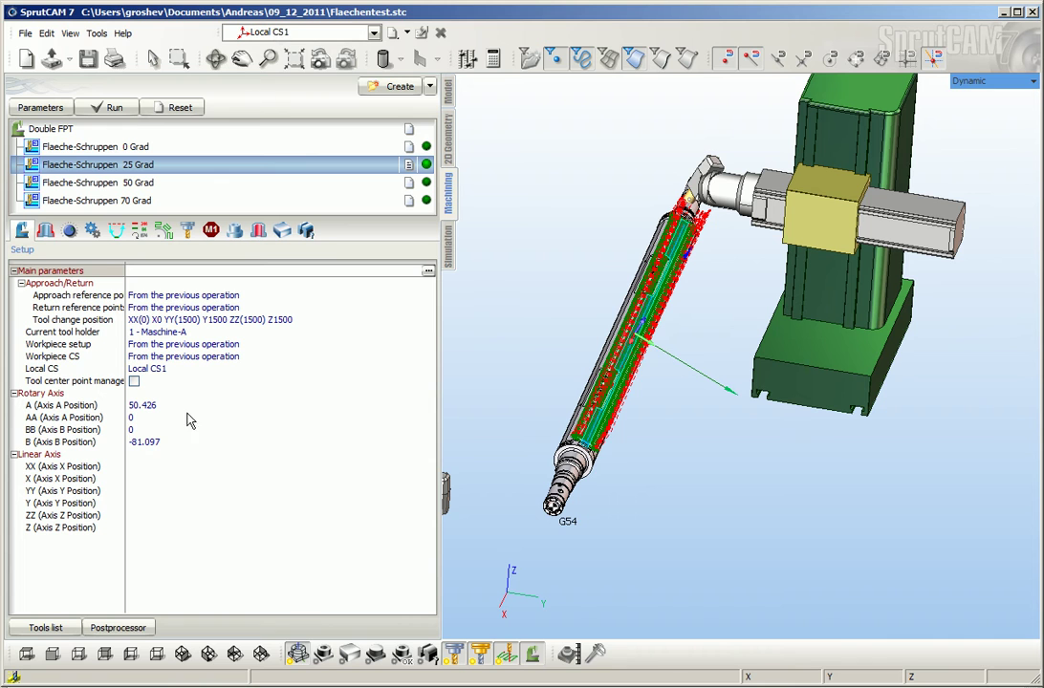
{"action": "left_click", "coordinate": [177, 373]}
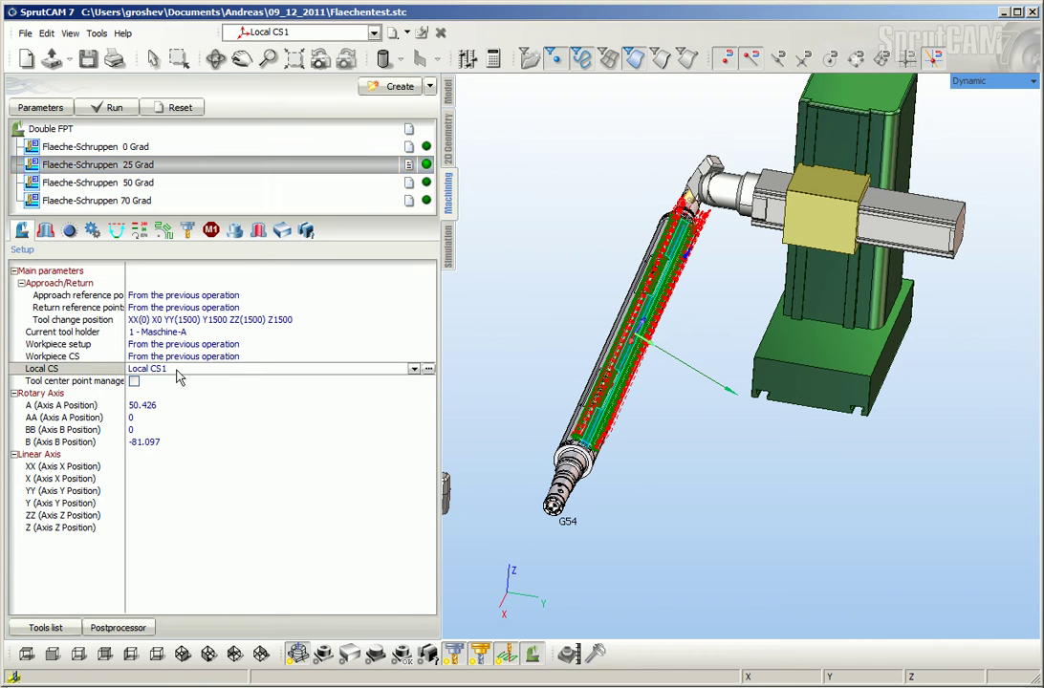
{"action": "left_click", "coordinate": [442, 36]}
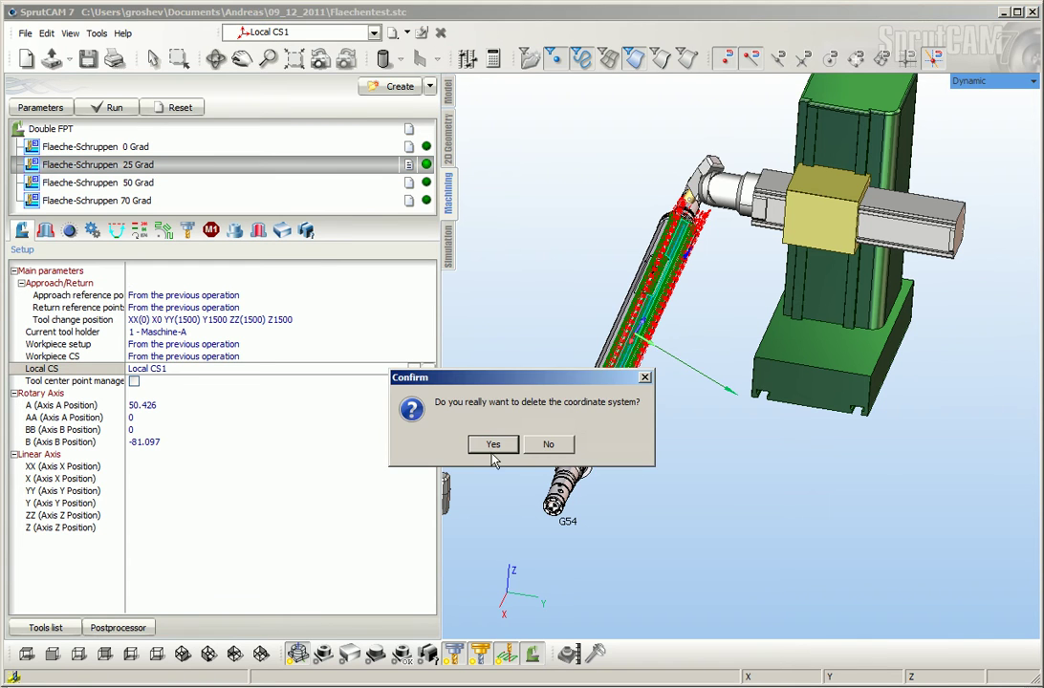
{"action": "left_click", "coordinate": [548, 444]}
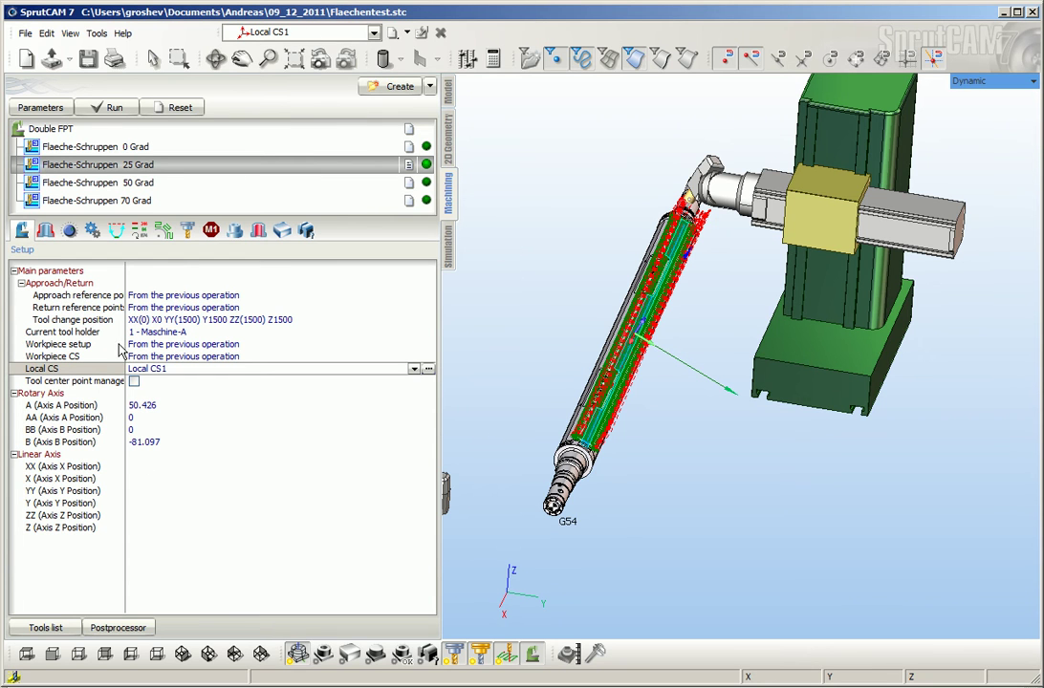
{"action": "left_click", "coordinate": [411, 369]}
{"action": "left_click", "coordinate": [239, 380]}
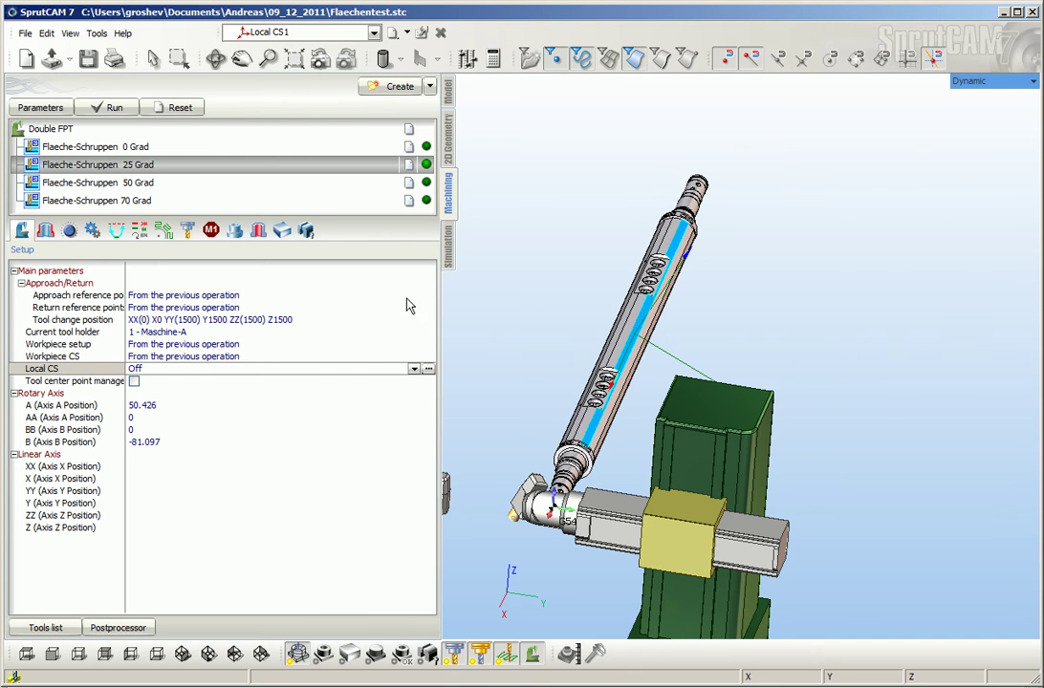
{"action": "left_click", "coordinate": [440, 33]}
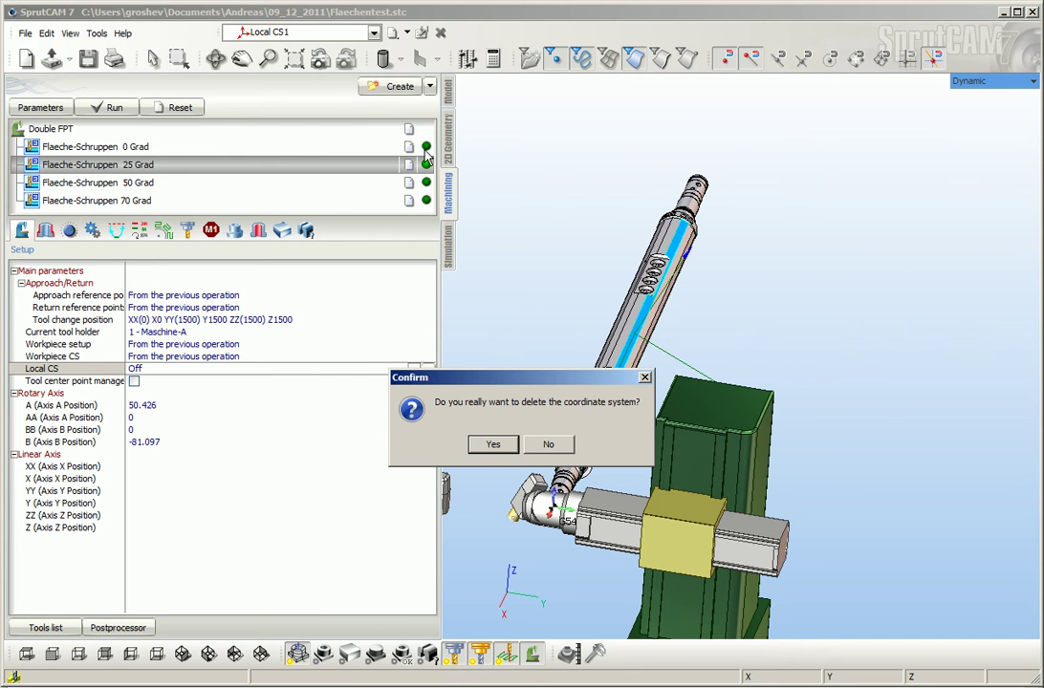
{"action": "left_click", "coordinate": [490, 446]}
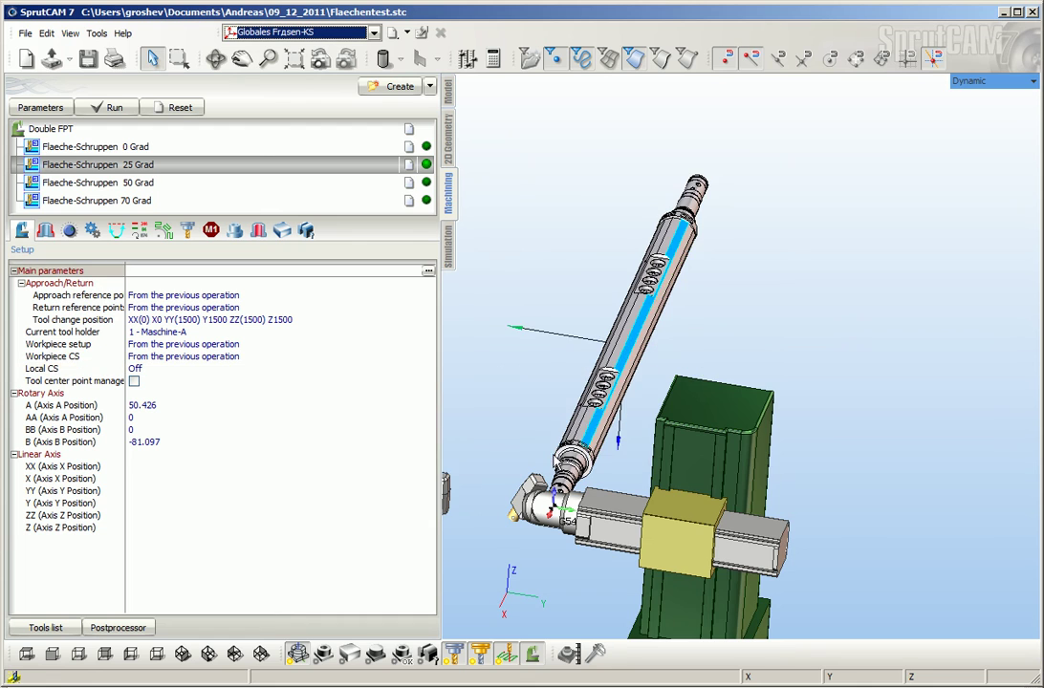
Examine the G54 axes at the roll's end against the milling head and the global coordinate system from several angles
{"action": "middle_click_drag", "start_coordinate": [656, 380], "coordinate": [640, 504]}
{"action": "scroll", "coordinate": [659, 436], "scroll_direction": "up", "scroll_amount": 5}
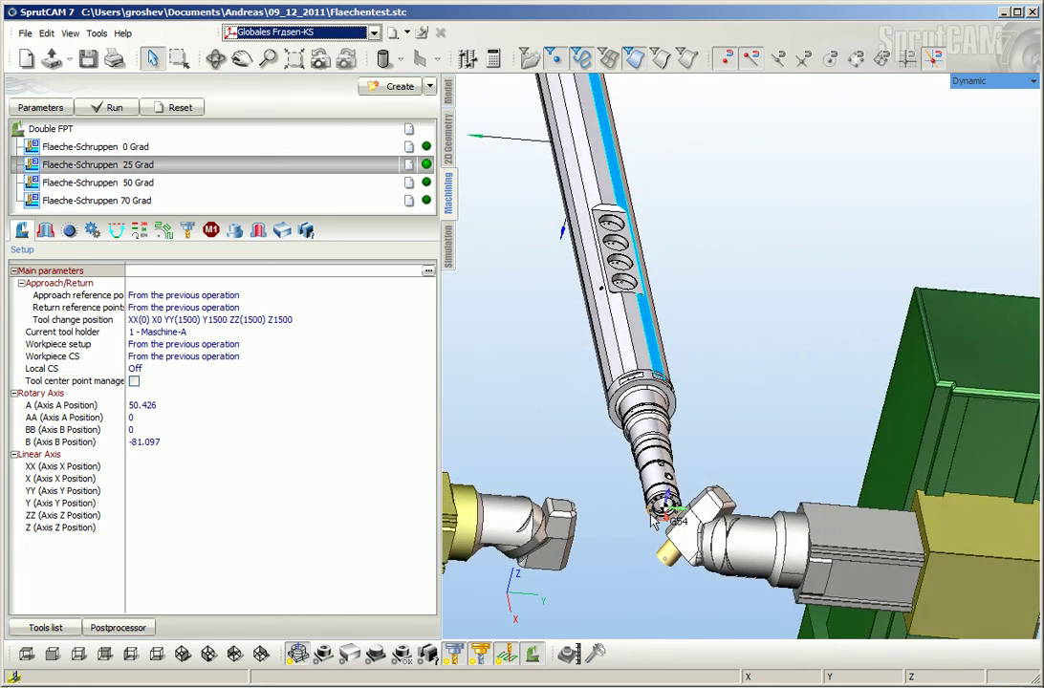
{"action": "scroll", "coordinate": [660, 502], "scroll_direction": "up", "scroll_amount": 5}
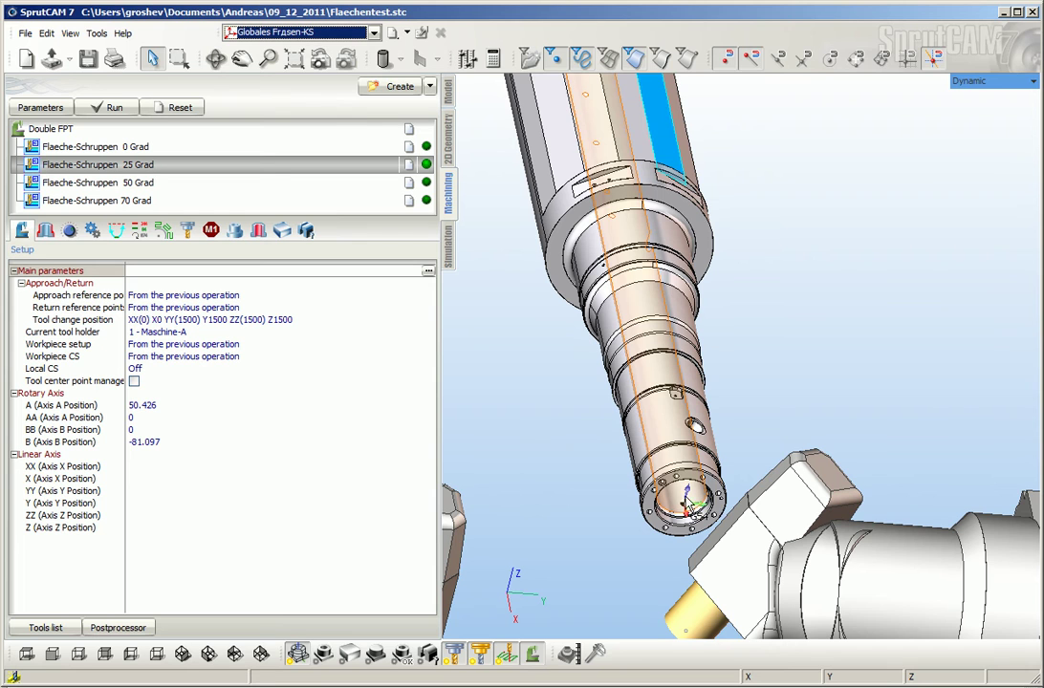
{"action": "scroll", "coordinate": [620, 486], "scroll_direction": "down", "scroll_amount": 3}
{"action": "middle_click_drag", "start_coordinate": [642, 463], "coordinate": [724, 517]}
{"action": "scroll", "coordinate": [684, 493], "scroll_direction": "down", "scroll_amount": 3}
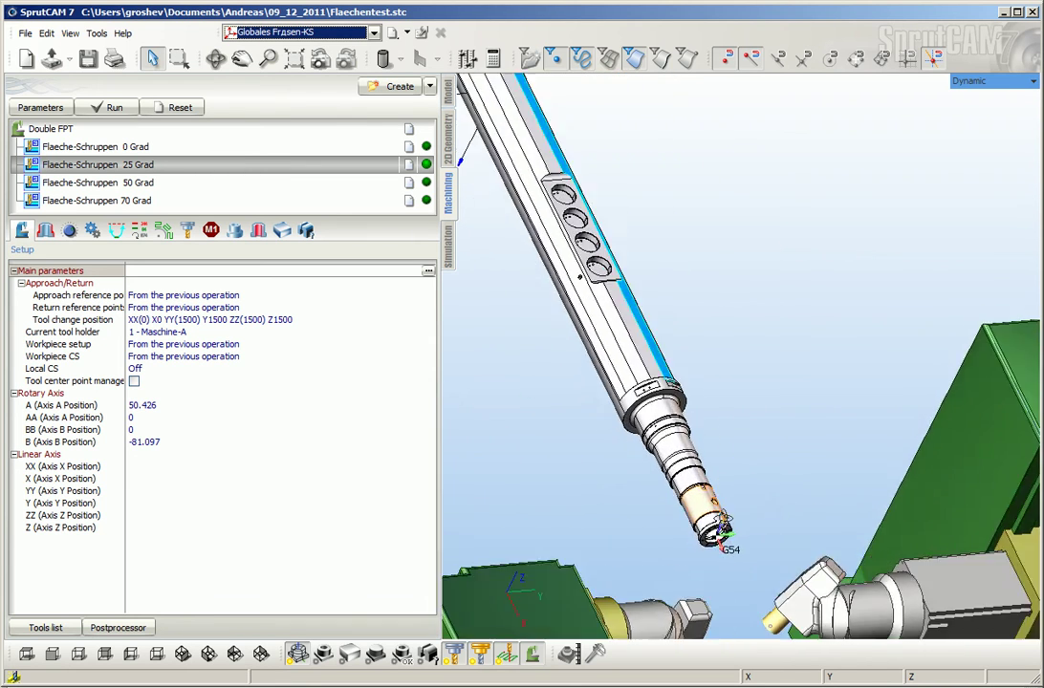
{"action": "right_click_drag", "start_coordinate": [584, 449], "coordinate": [591, 456]}
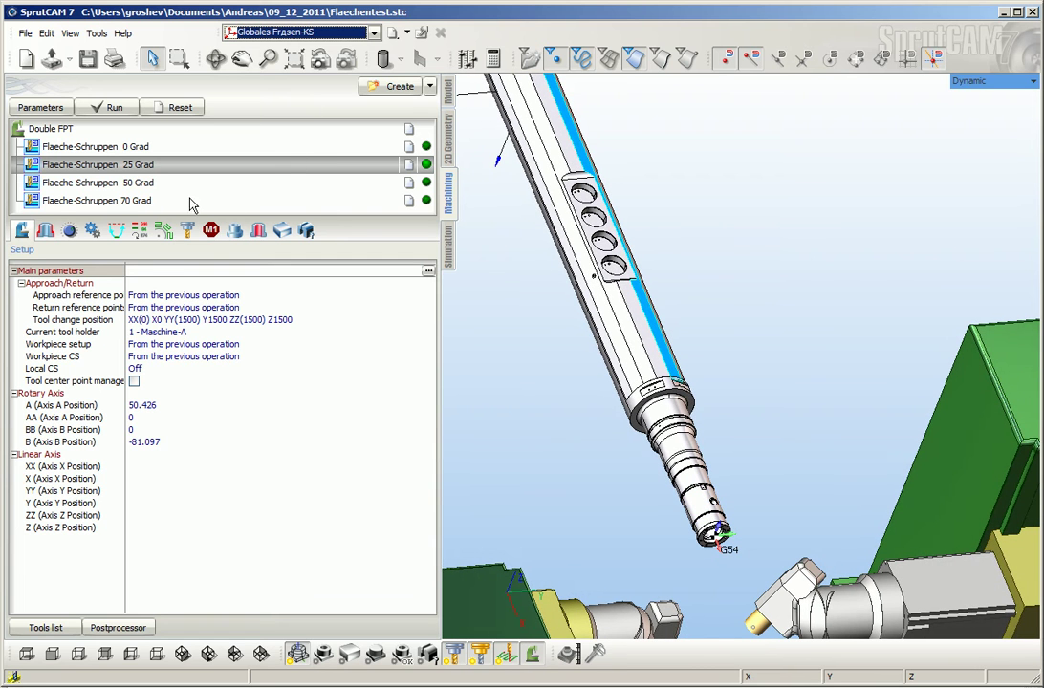
{"action": "scroll", "coordinate": [464, 306], "scroll_direction": "down", "scroll_amount": 6}
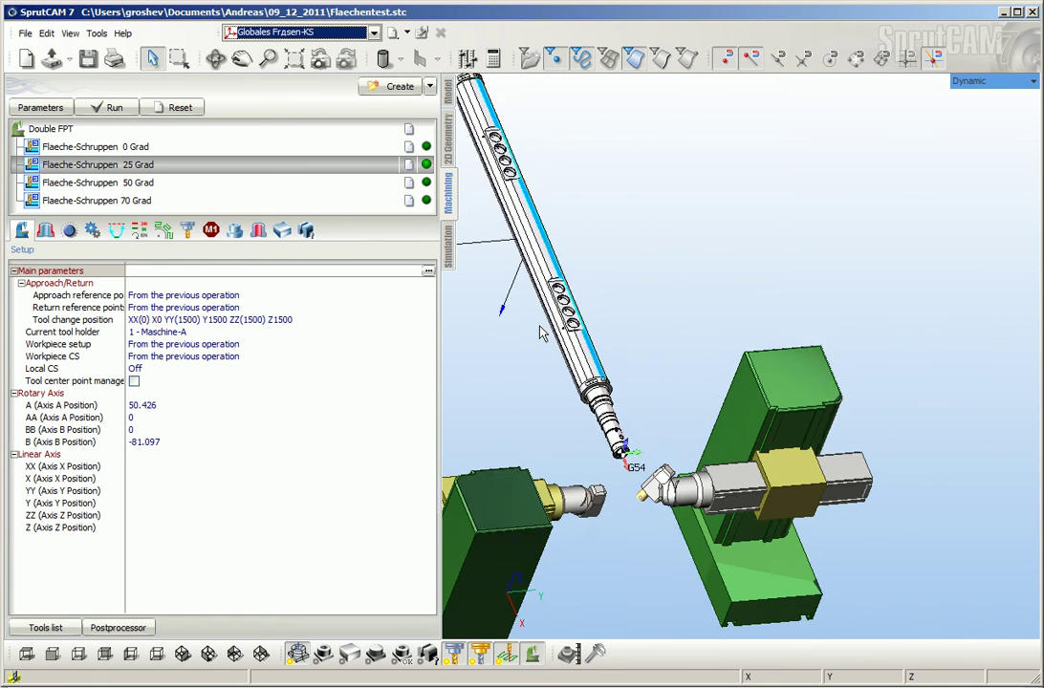
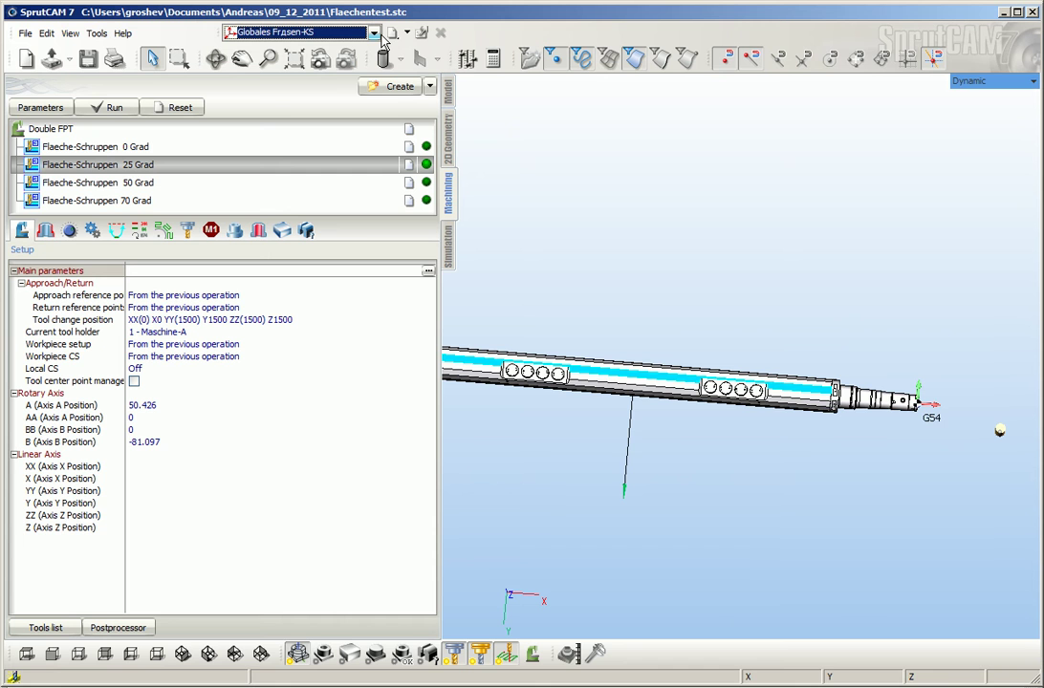
{"action": "middle_click_drag", "start_coordinate": [559, 361], "coordinate": [579, 209]}
{"action": "right_click_drag", "start_coordinate": [578, 208], "coordinate": [543, 402]}
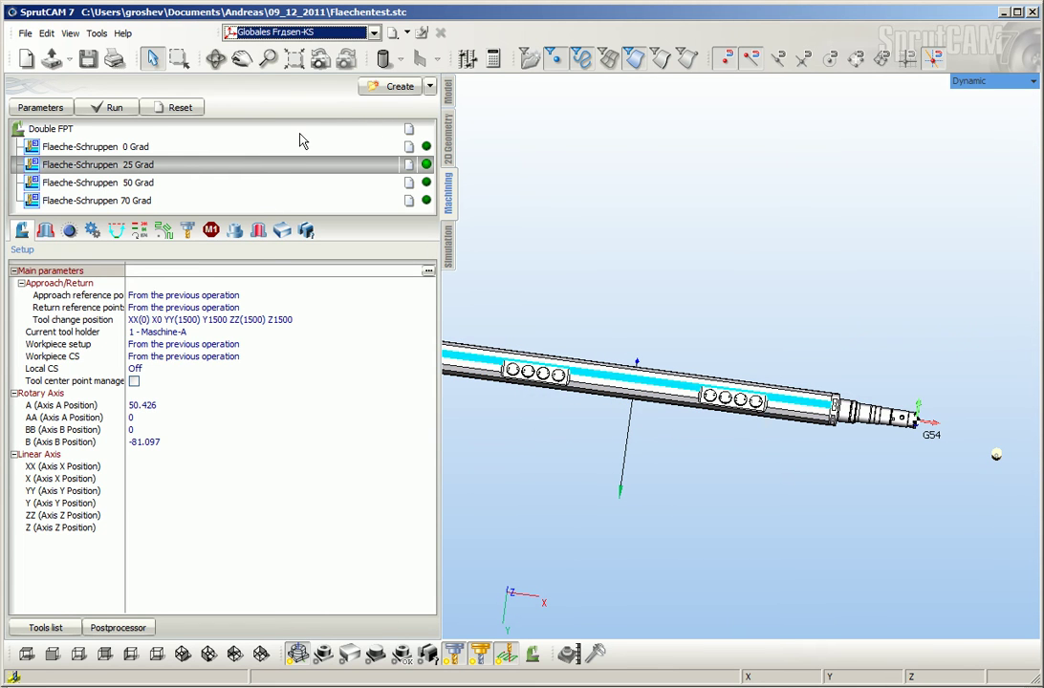
Create a coordinate system on the highlighted flat face of the roll and delete it again
{"action": "left_click", "coordinate": [393, 33]}
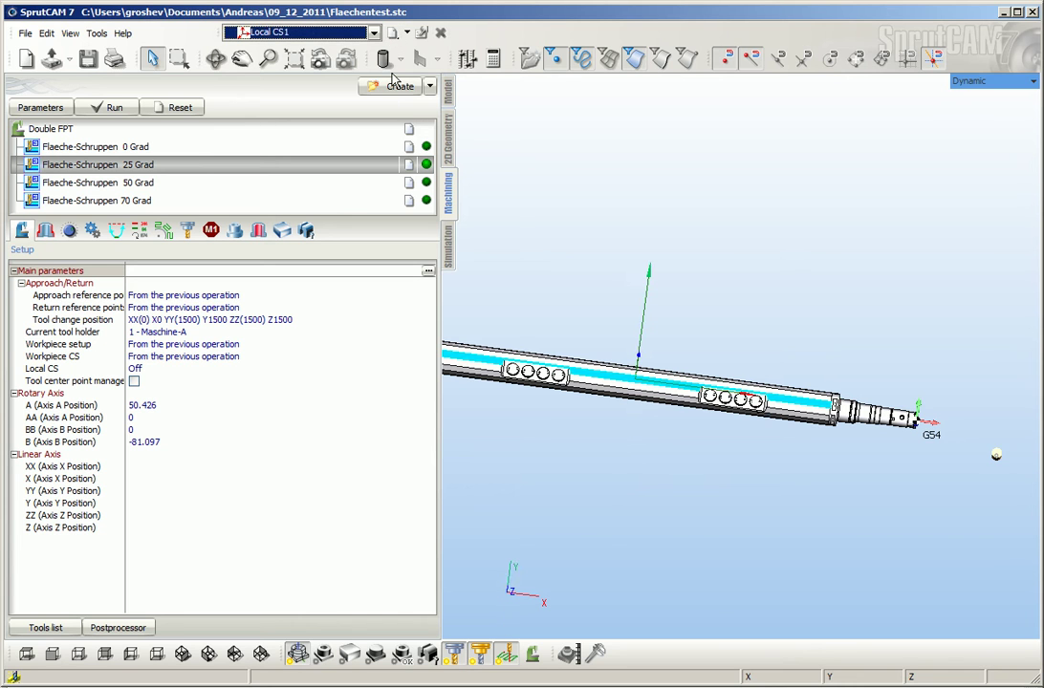
{"action": "left_click", "coordinate": [441, 33]}
{"action": "left_click", "coordinate": [491, 445]}
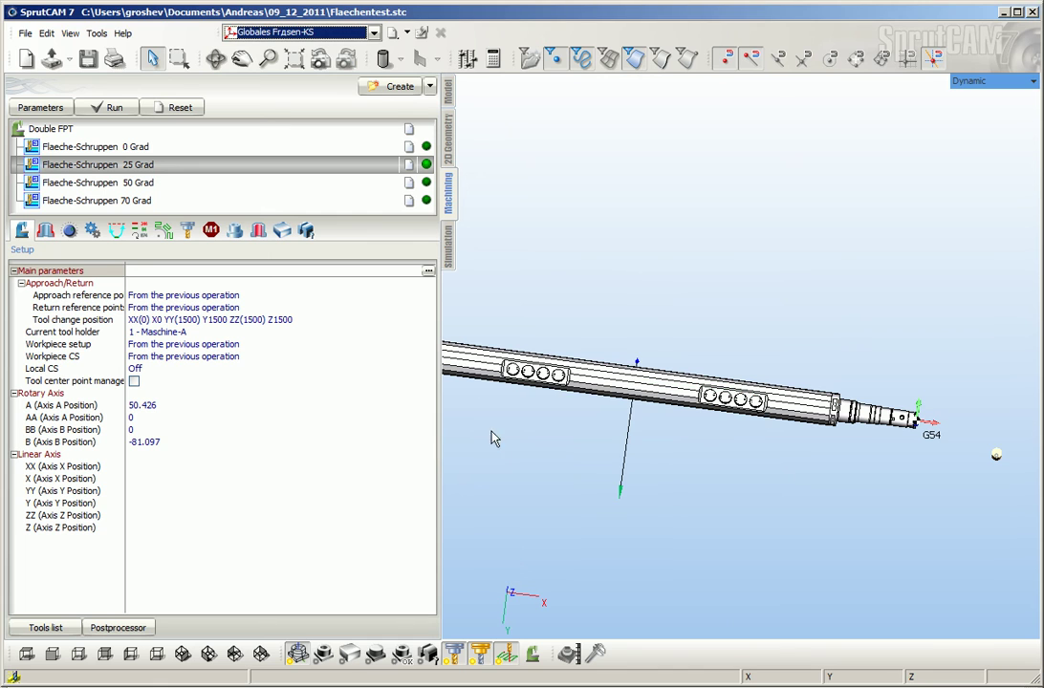
Create coordinate system Local CS1 as machine system 54, rotated 180° about axis X and offset 3712.5 along axis X from the global system
{"action": "left_click", "coordinate": [392, 32]}
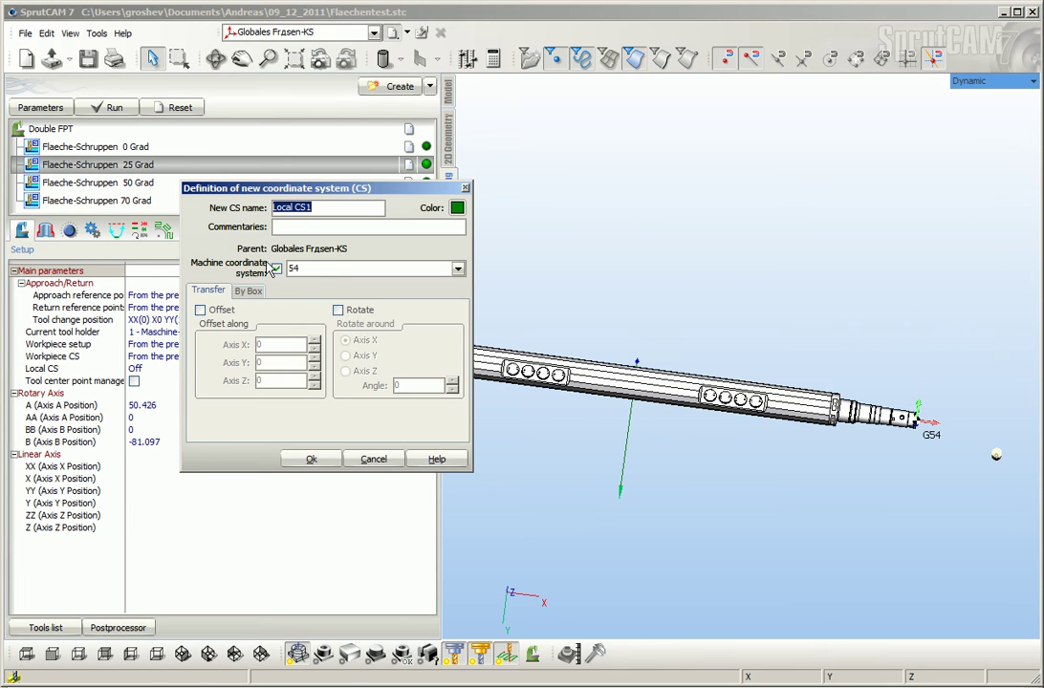
{"action": "left_click", "coordinate": [338, 310]}
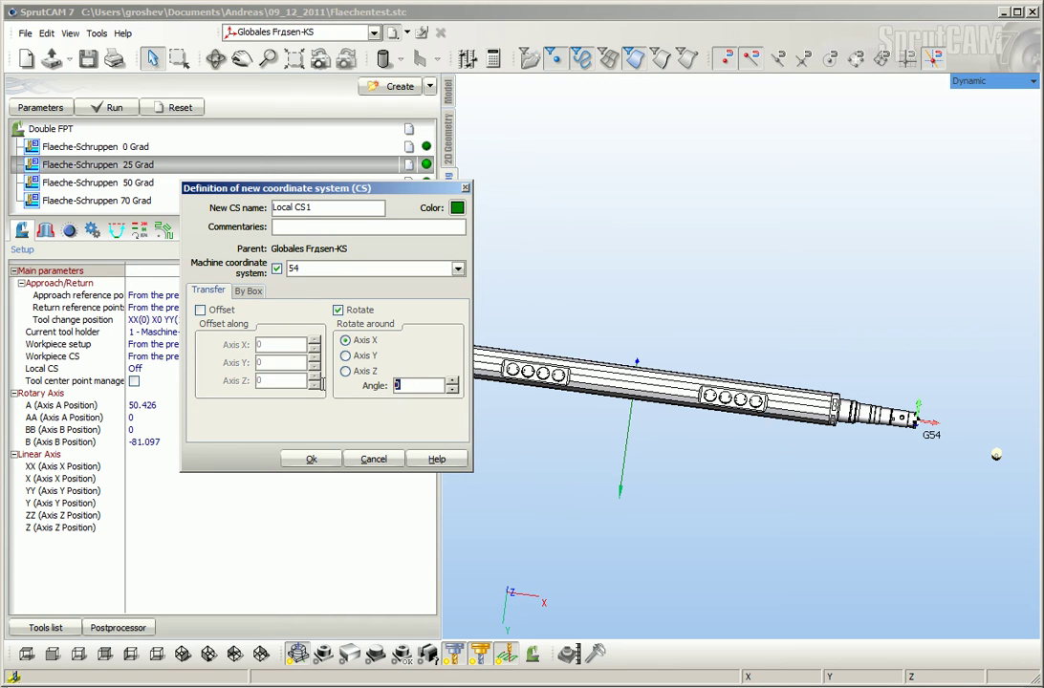
{"action": "type", "text": "180"}
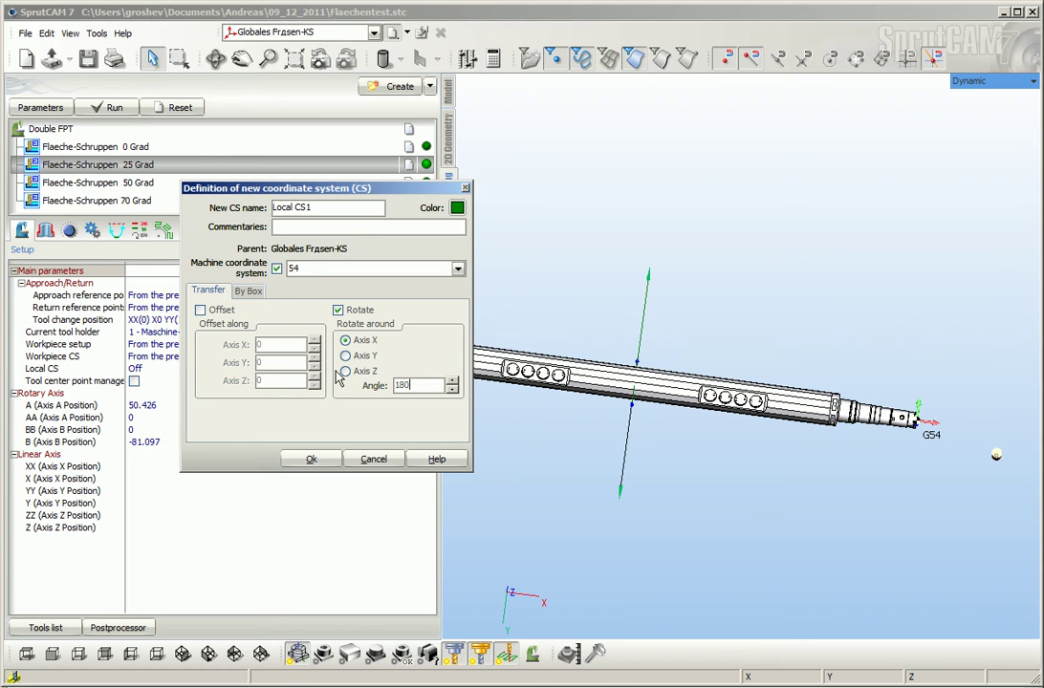
{"action": "left_click", "coordinate": [214, 312]}
{"action": "double_click", "coordinate": [267, 343]}
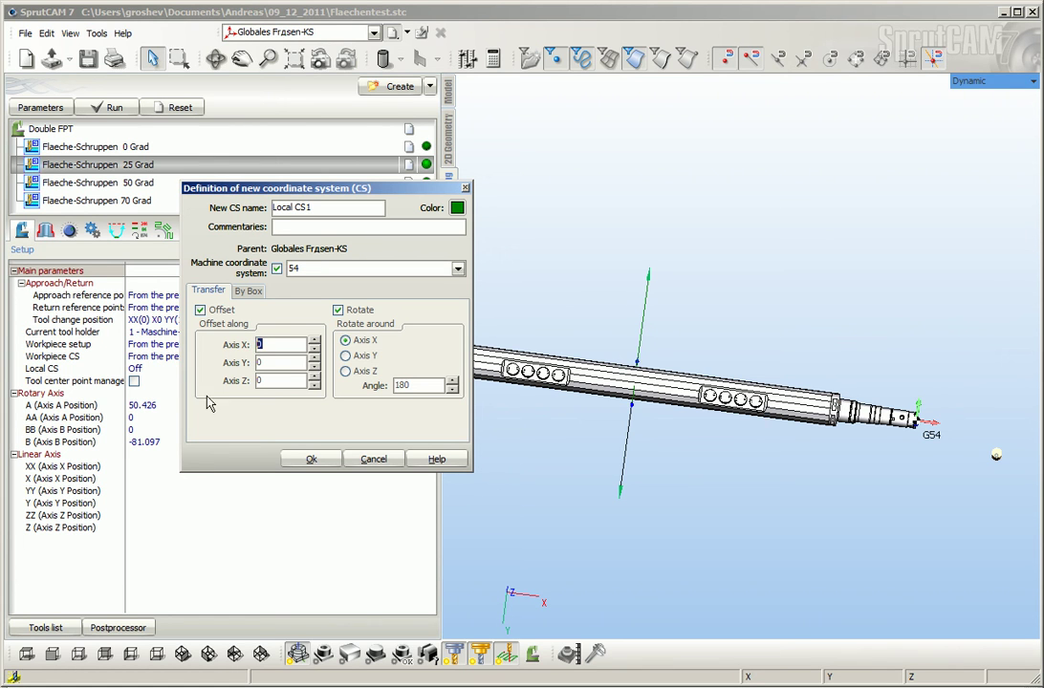
{"action": "type", "text": "3712.5"}
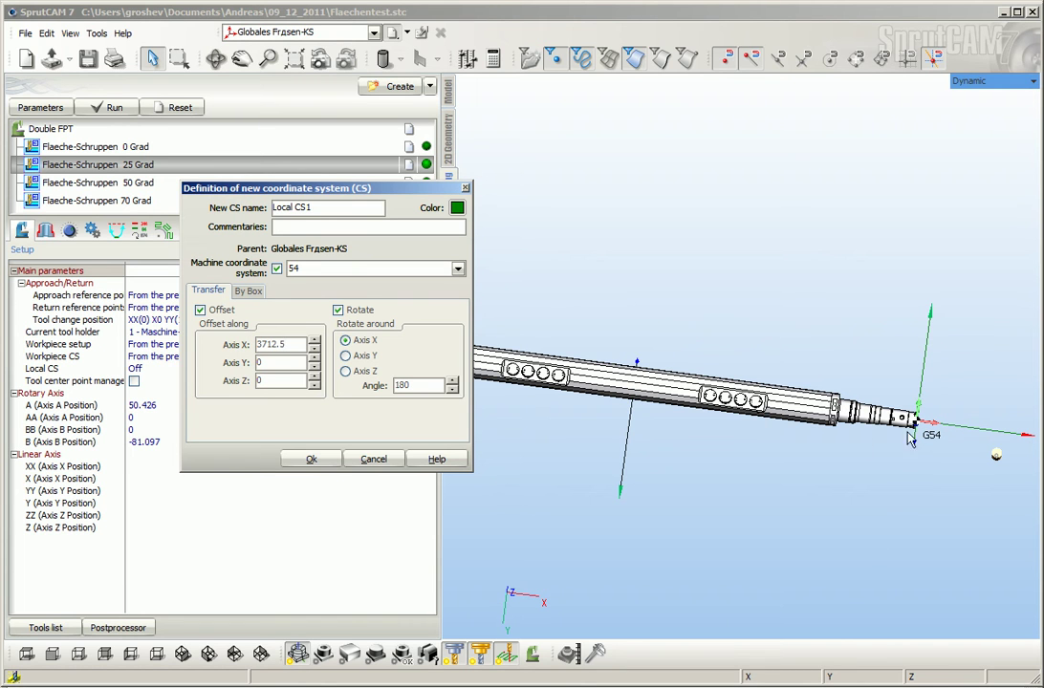
{"action": "left_click", "coordinate": [309, 460]}
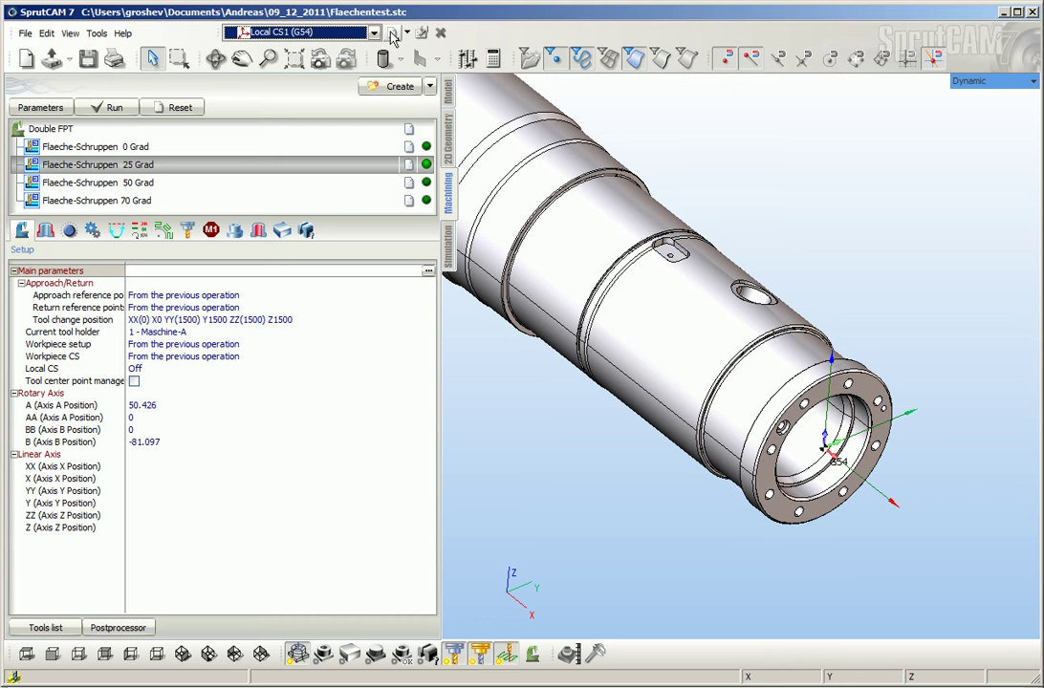
{"action": "left_click", "coordinate": [391, 36]}
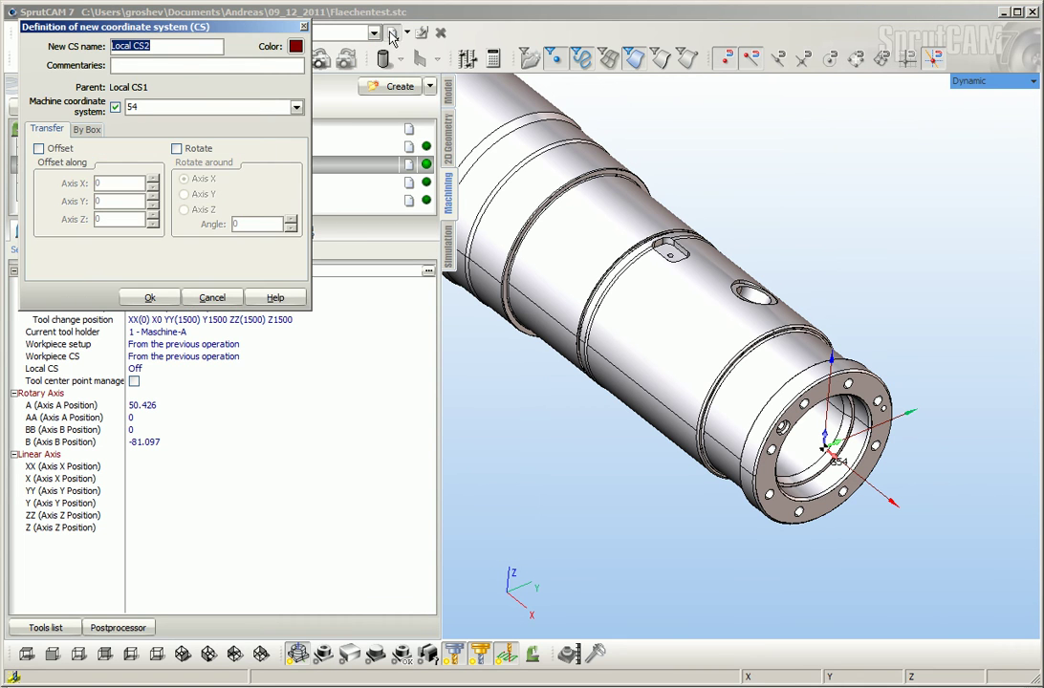
{"action": "left_click", "coordinate": [212, 297]}
{"action": "left_click", "coordinate": [375, 34]}
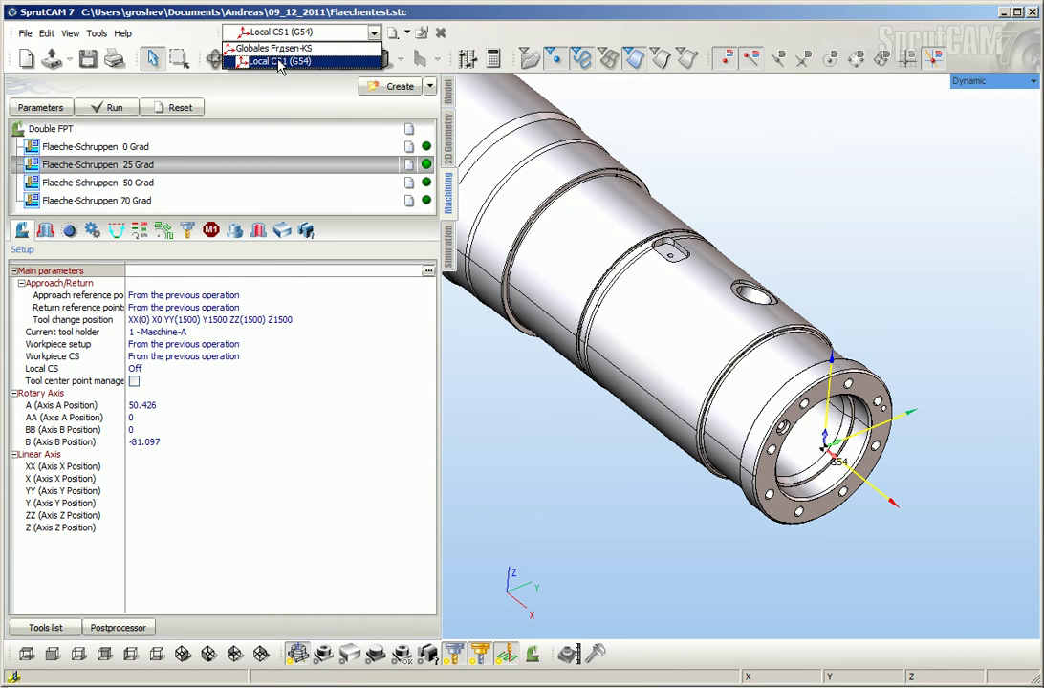
{"action": "left_click", "coordinate": [336, 62]}
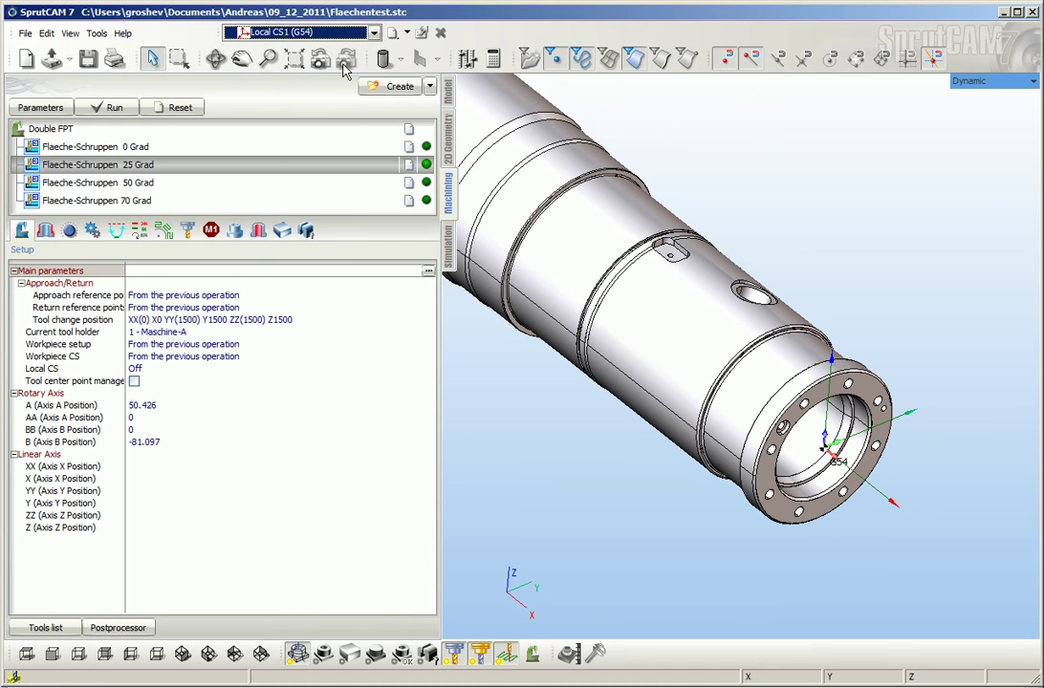
Create a coordinate system named 25grad under Local CS1, without a machine coordinate system number, rotated -25° about axis X
{"action": "left_click", "coordinate": [395, 35]}
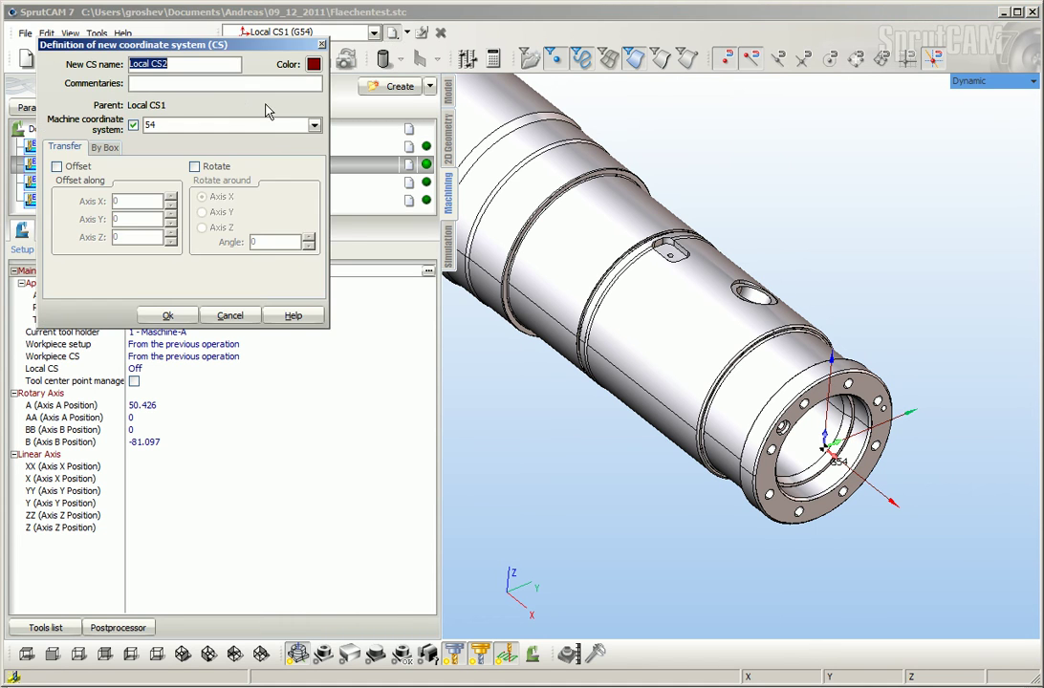
{"action": "left_click", "coordinate": [134, 128]}
{"action": "left_click", "coordinate": [134, 128]}
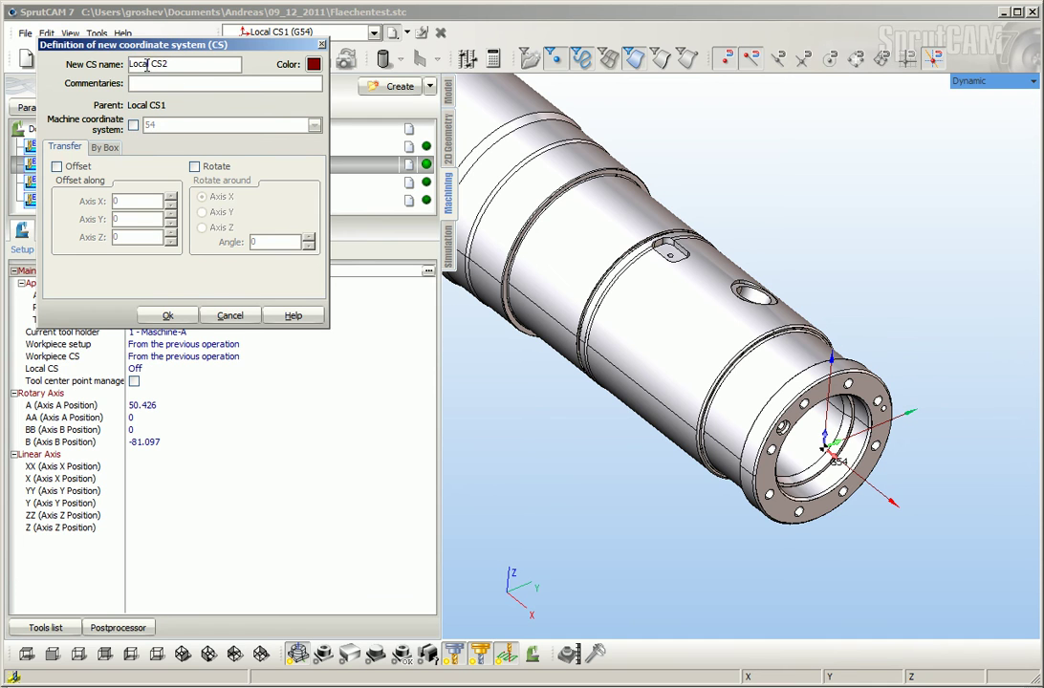
{"action": "left_click_drag", "start_coordinate": [173, 67], "coordinate": [53, 110]}
{"action": "type", "text": "25grad"}
{"action": "left_click", "coordinate": [194, 166]}
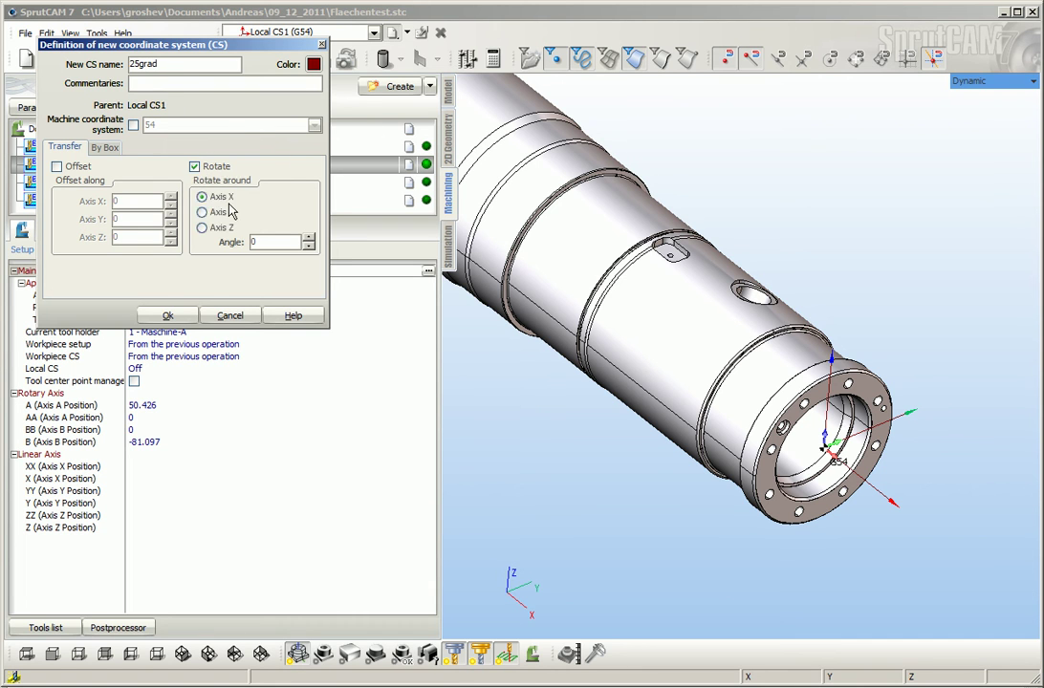
{"action": "left_click", "coordinate": [255, 241]}
{"action": "type", "text": "-25"}
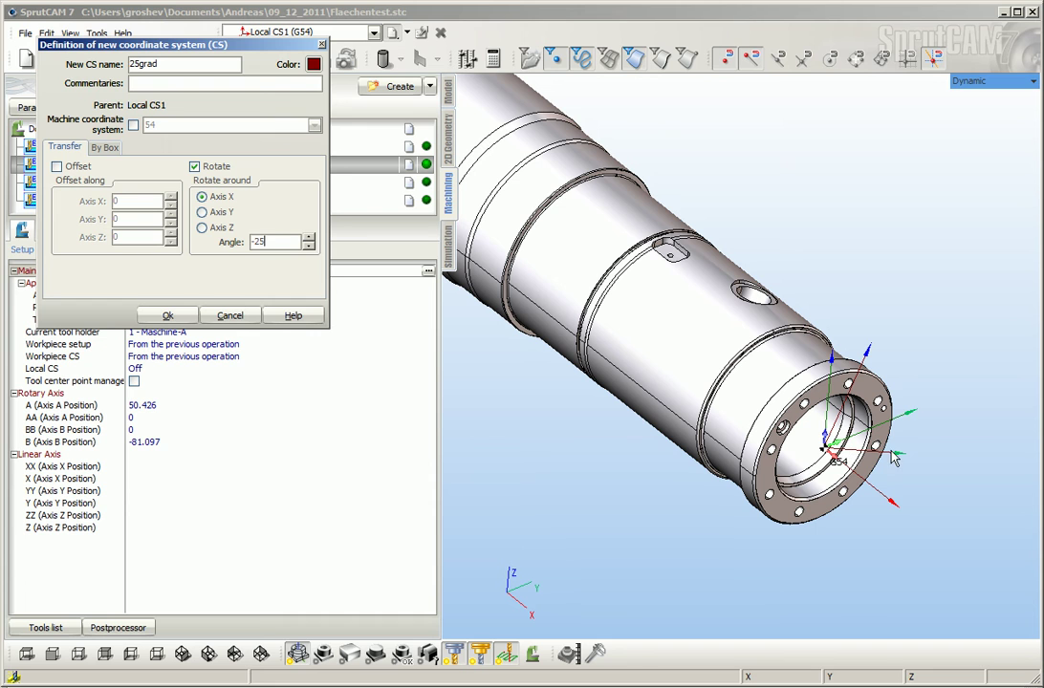
{"action": "left_click", "coordinate": [169, 315]}
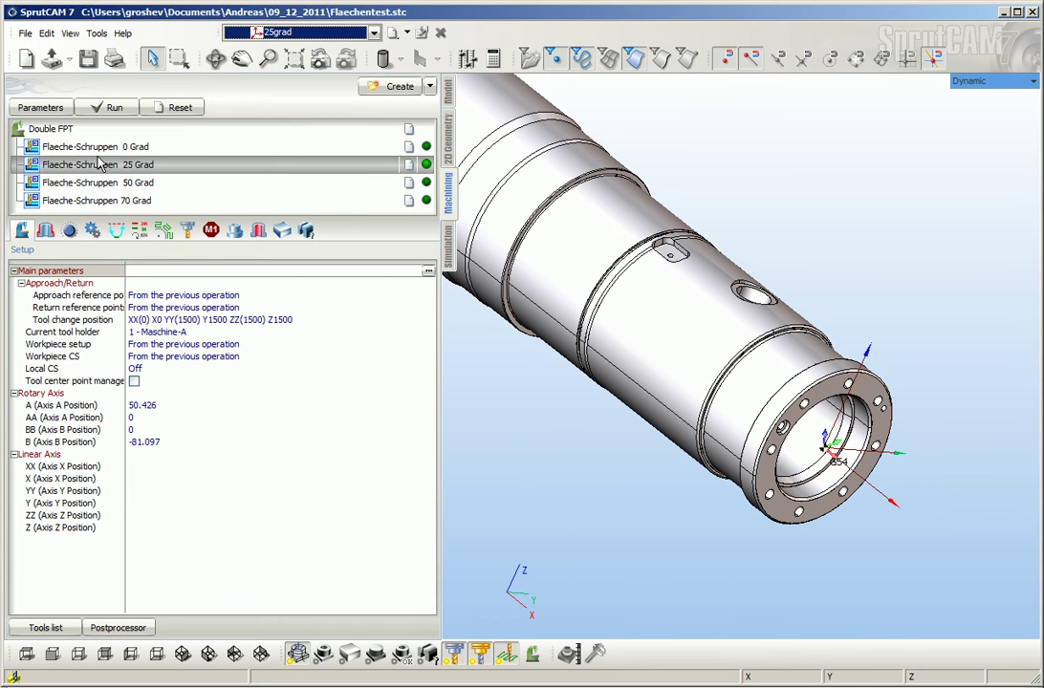
Set the Local CS of Flaeche-Schruppen 25 Grad to 25grad and recalculate its toolpath
{"action": "left_click", "coordinate": [190, 371]}
{"action": "left_click", "coordinate": [201, 368]}
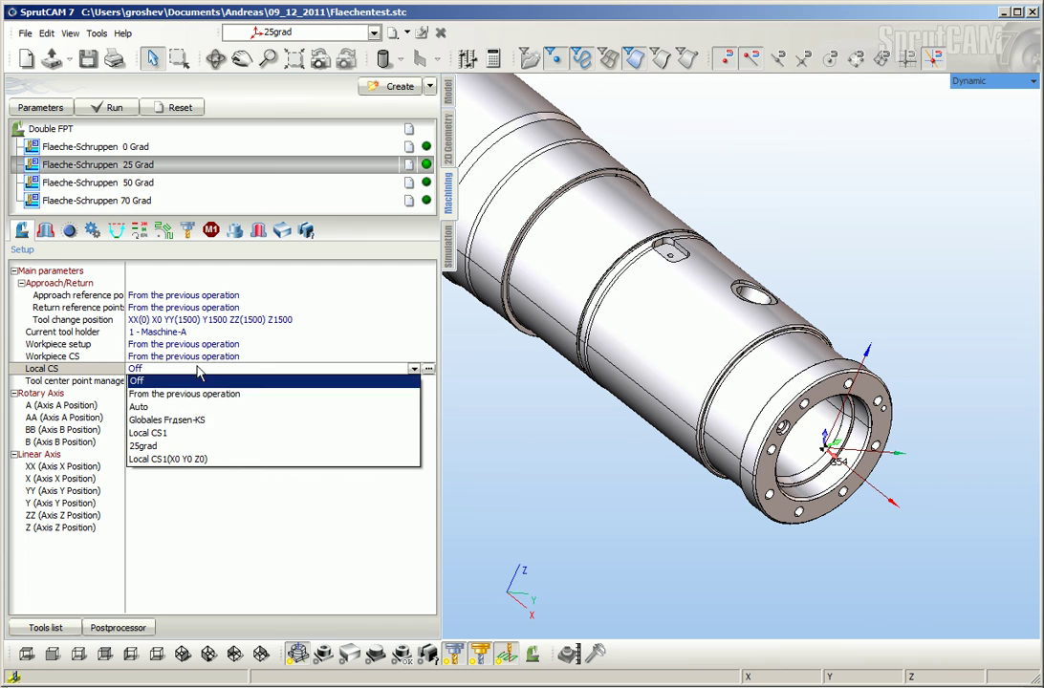
{"action": "left_click", "coordinate": [168, 446]}
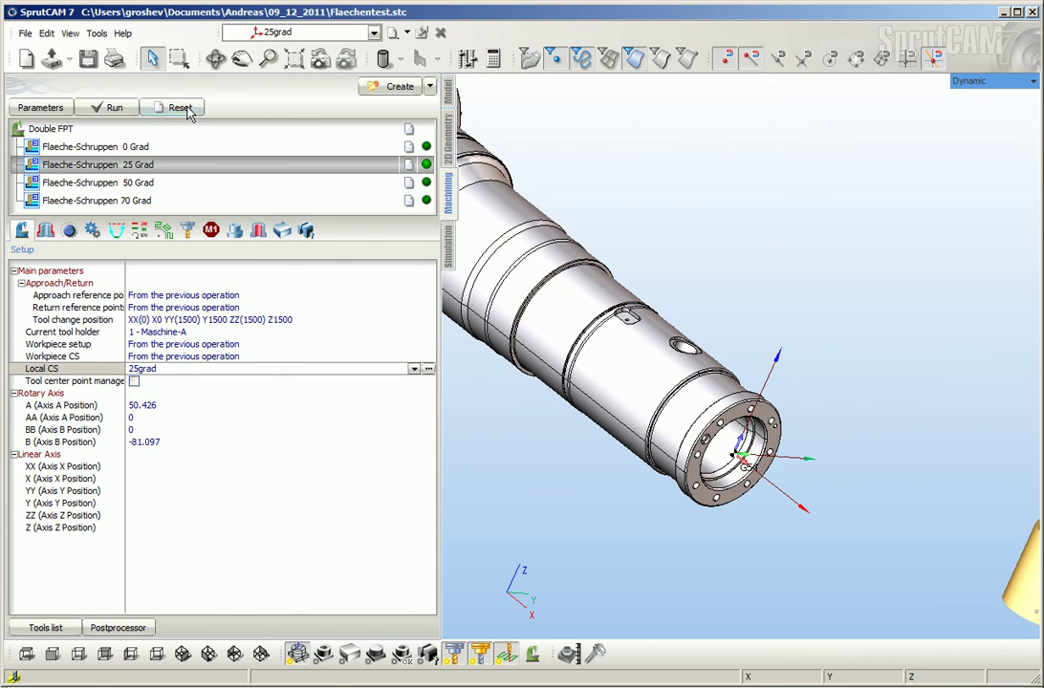
{"action": "left_click", "coordinate": [119, 106]}
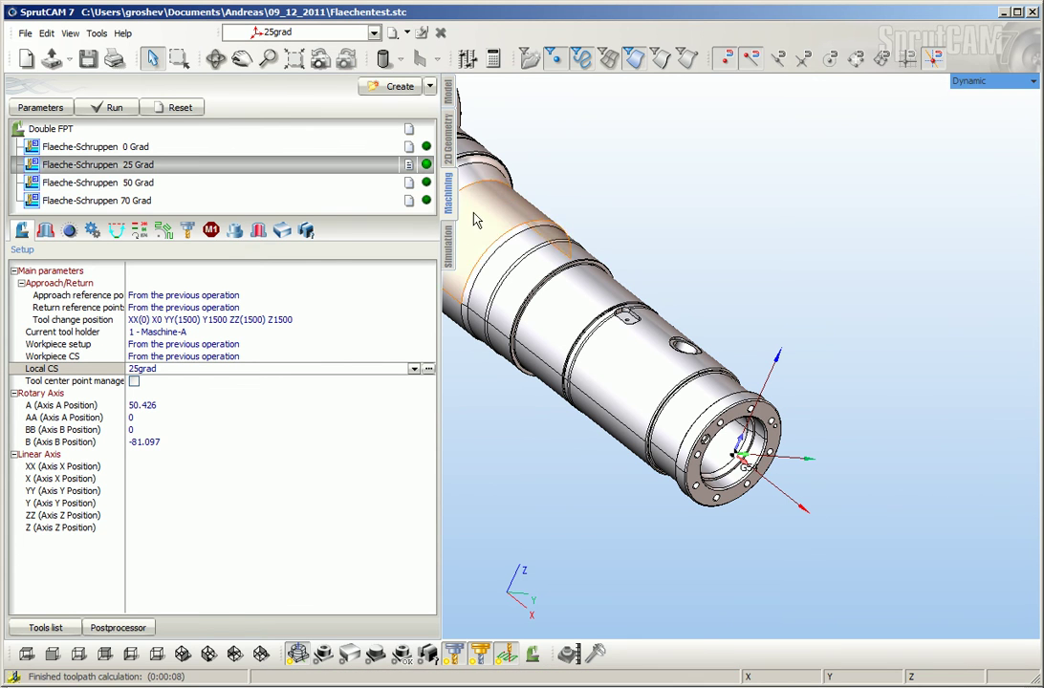
Examine the Kopf commands of Flaeche-Schruppen 25 Grad in the simulation, especially the second ORIGIN line, and view its toolpath on the roll
{"action": "left_click", "coordinate": [453, 237]}
{"action": "left_click", "coordinate": [36, 164]}
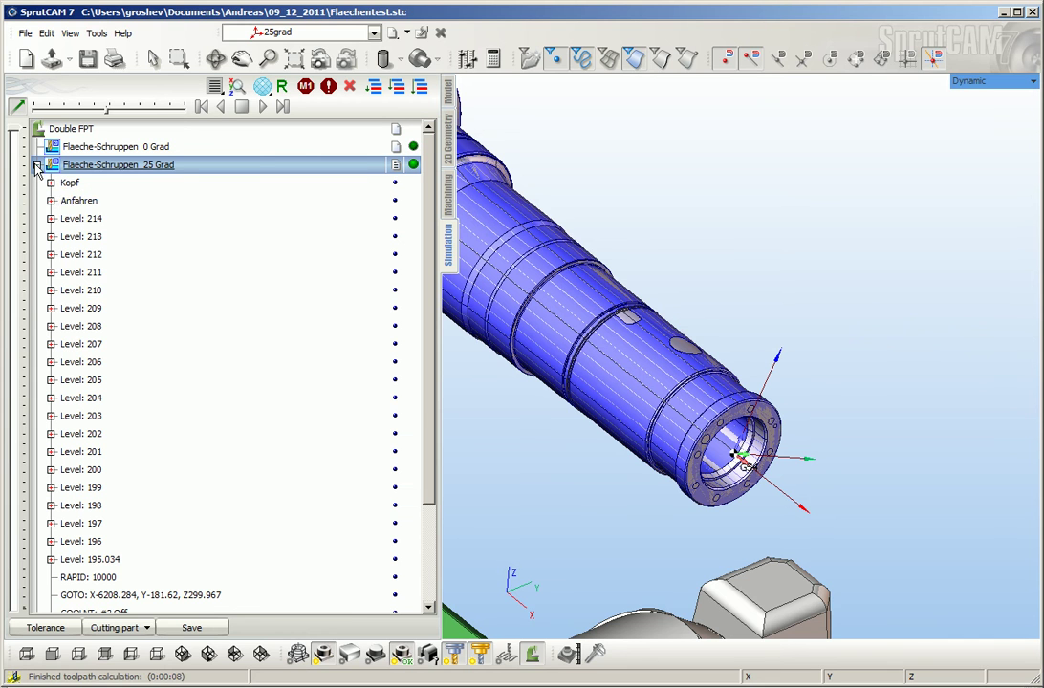
{"action": "left_click", "coordinate": [51, 183]}
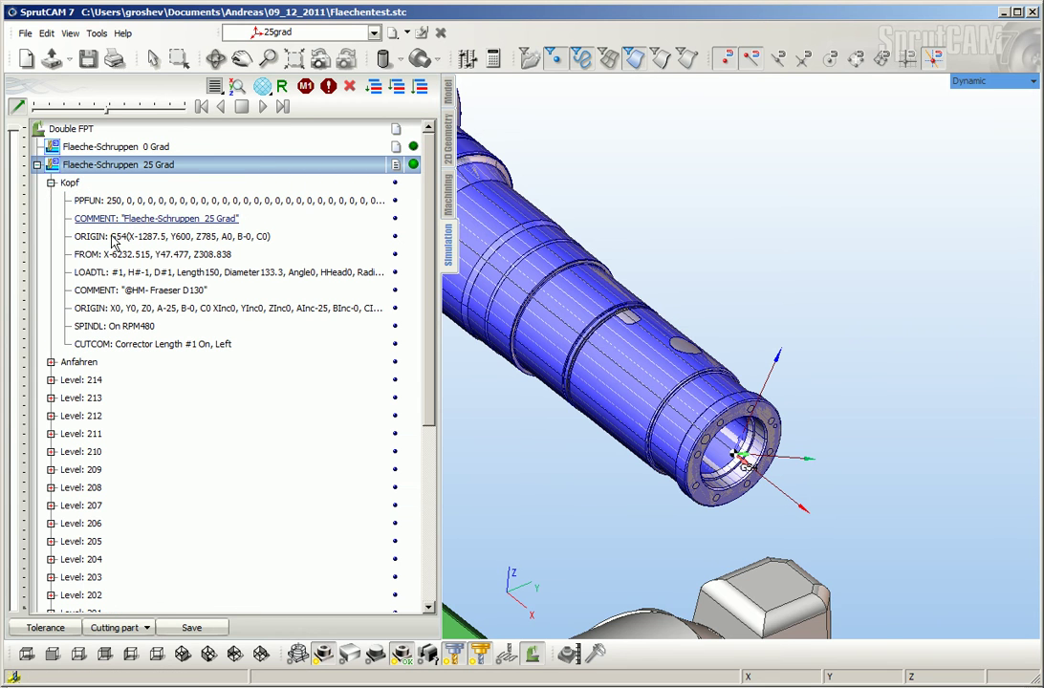
{"action": "left_click", "coordinate": [139, 309]}
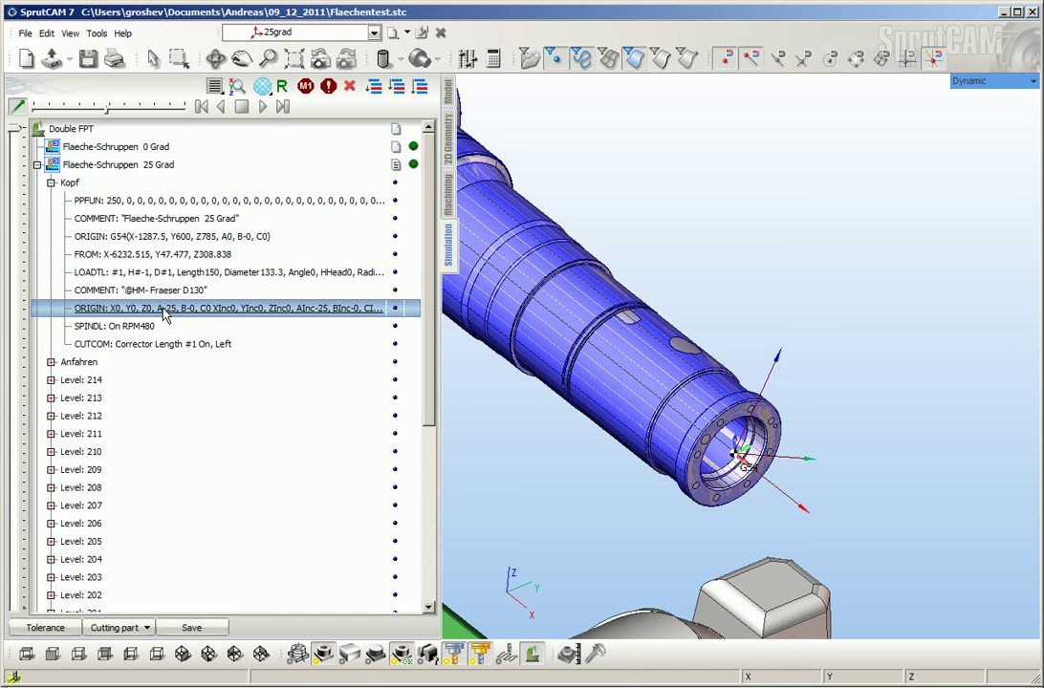
{"action": "left_click", "coordinate": [449, 199]}
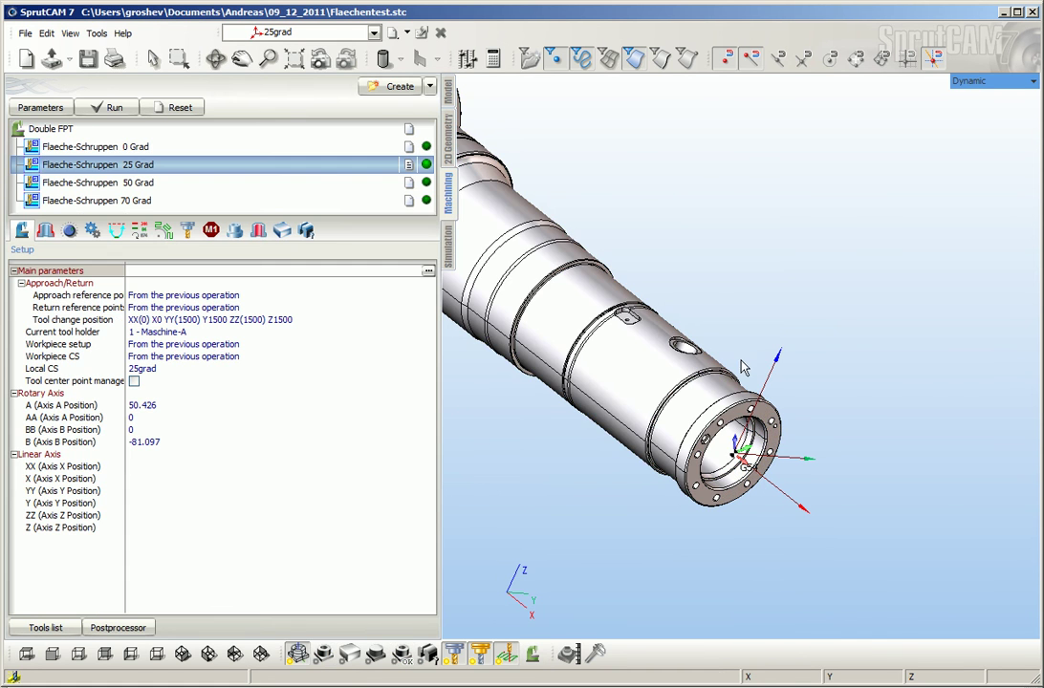
{"action": "scroll", "coordinate": [745, 368], "scroll_direction": "down", "scroll_amount": 3}
{"action": "middle_click_drag", "start_coordinate": [744, 368], "coordinate": [951, 389]}
{"action": "middle_click_drag", "start_coordinate": [861, 317], "coordinate": [929, 332]}
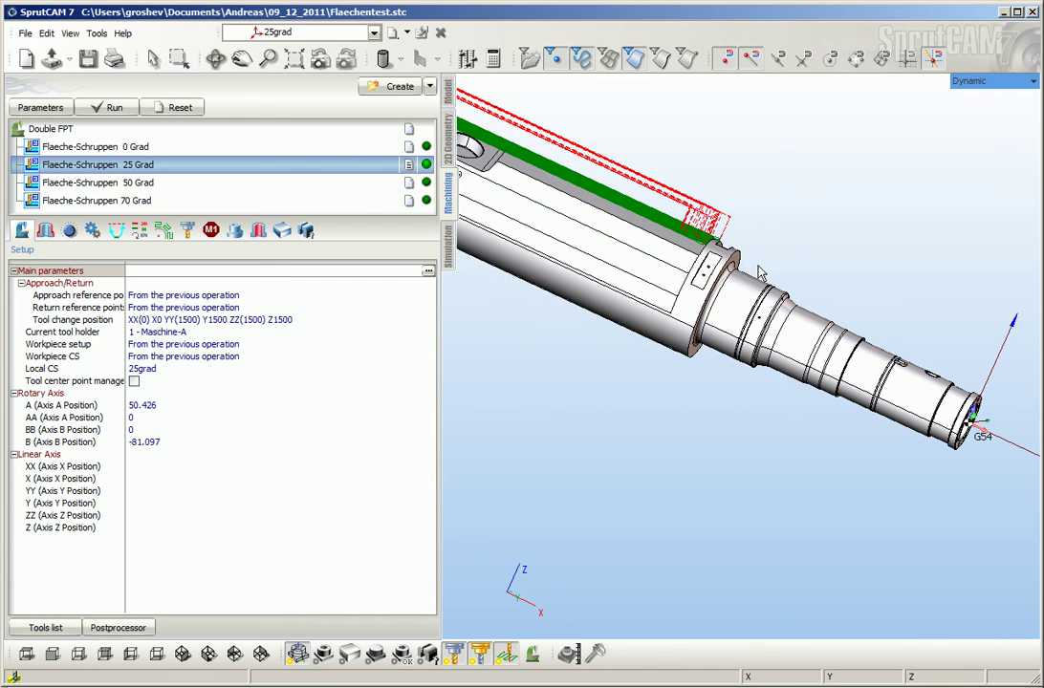
Create a coordinate system named 50grad under Local CS1, without a machine coordinate system number, rotated -50° about axis X
{"action": "left_click", "coordinate": [124, 183]}
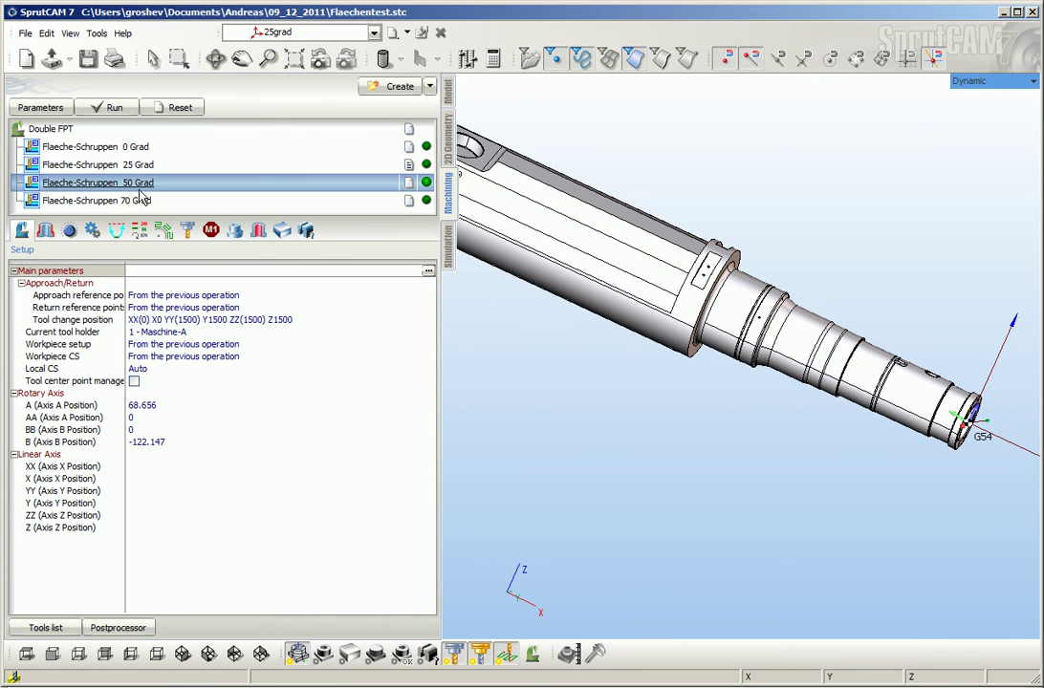
{"action": "left_click", "coordinate": [317, 29]}
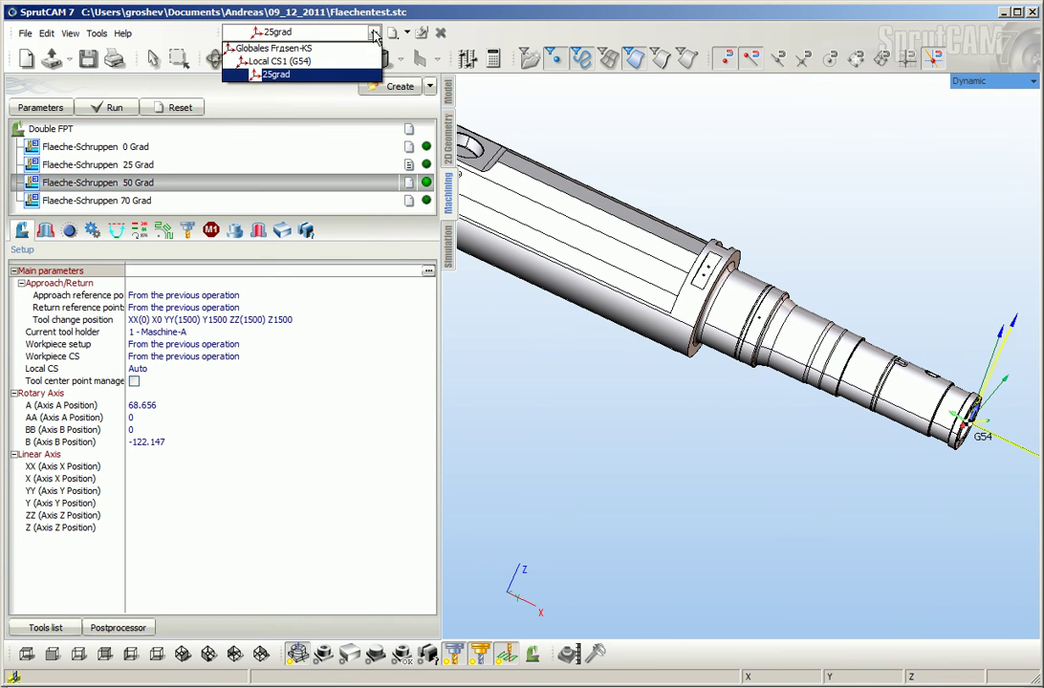
{"action": "left_click", "coordinate": [283, 64]}
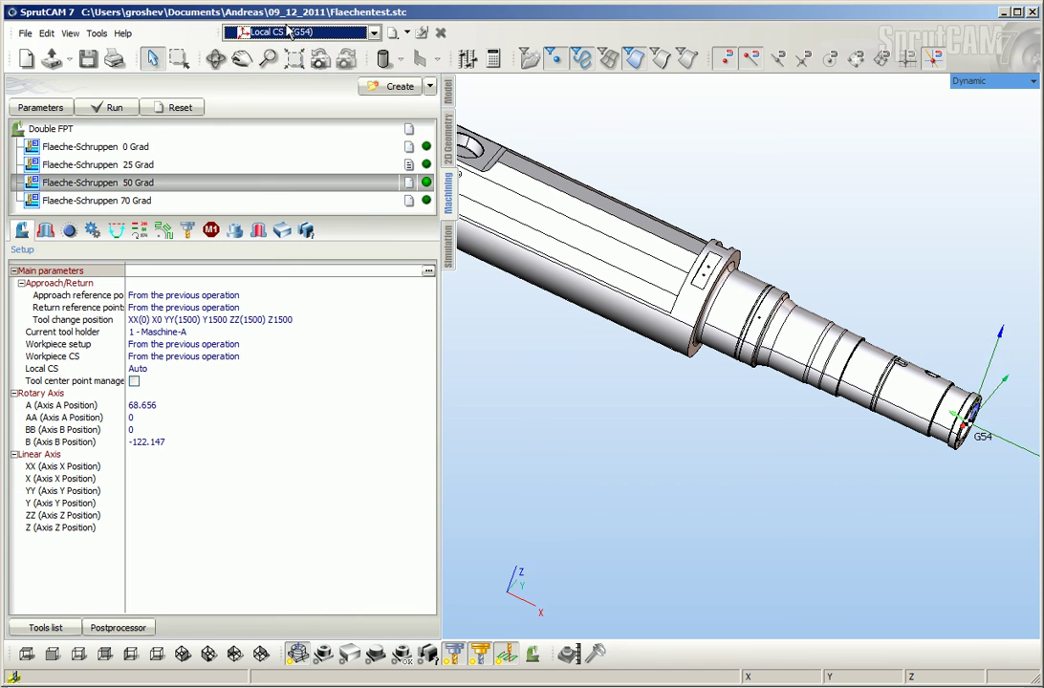
{"action": "left_click", "coordinate": [393, 33]}
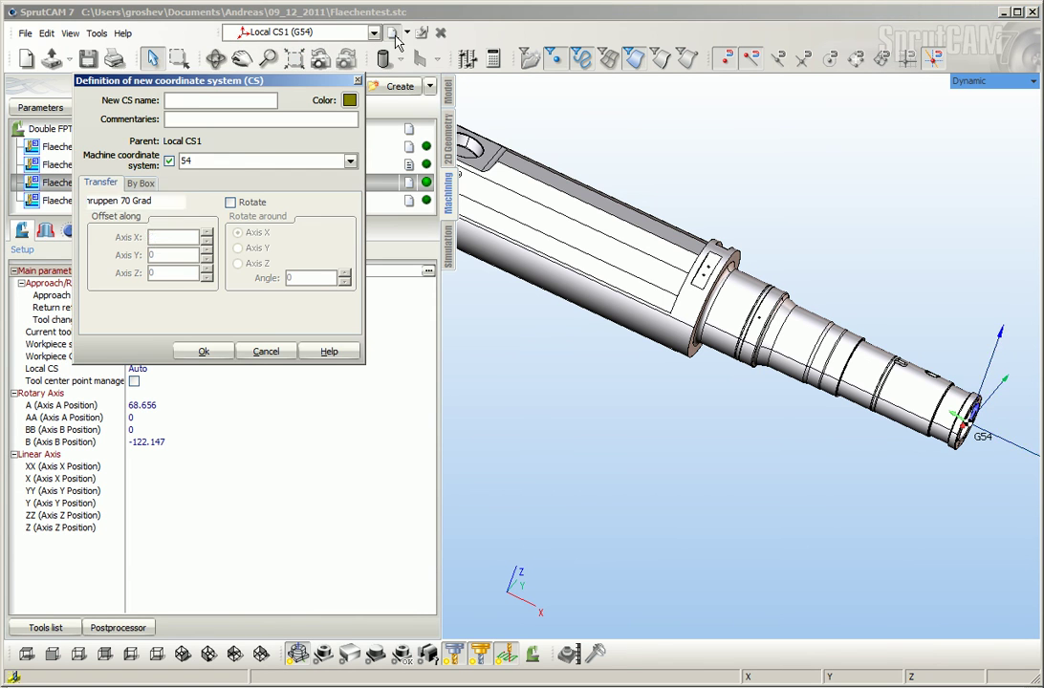
{"action": "left_click", "coordinate": [169, 162]}
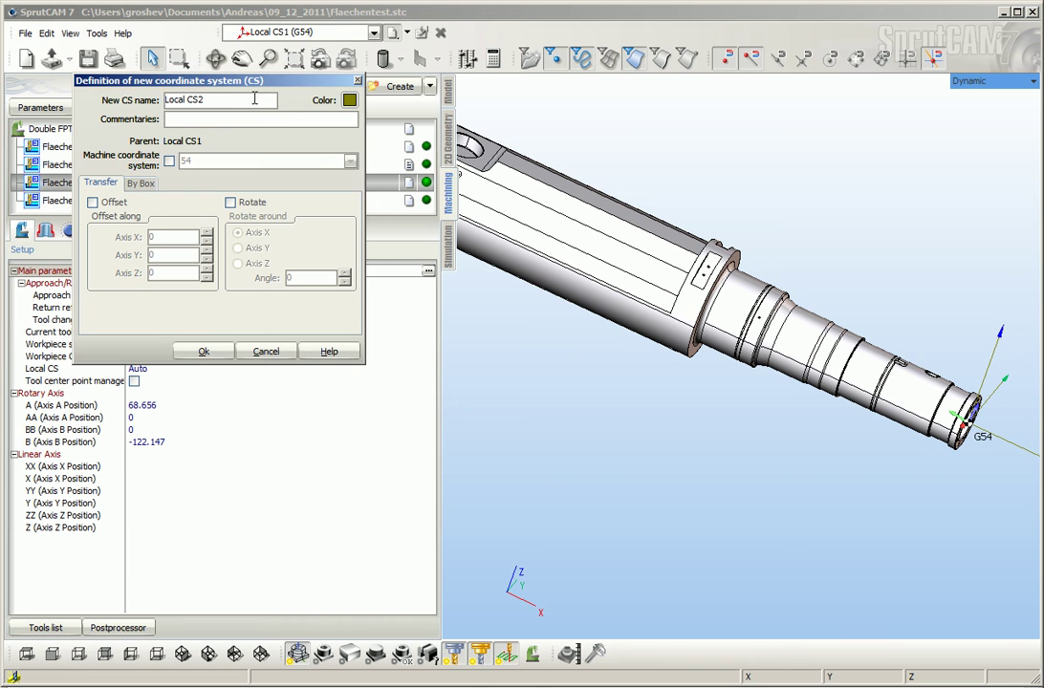
{"action": "left_click_drag", "start_coordinate": [255, 98], "coordinate": [142, 94]}
{"action": "type", "text": "5"}
{"action": "left_click", "coordinate": [231, 203]}
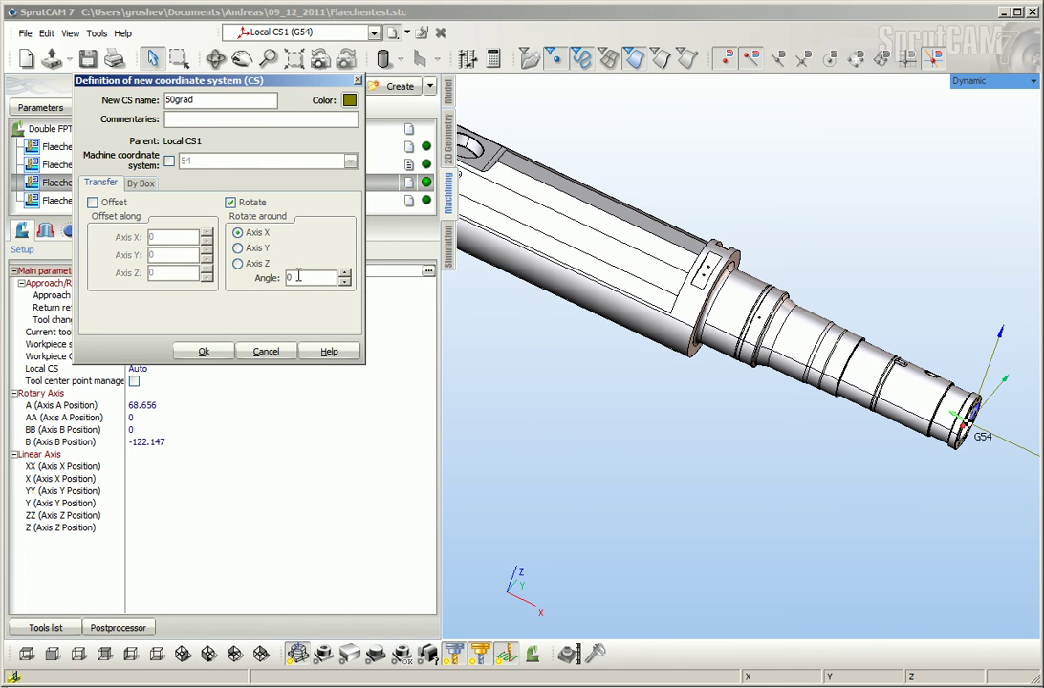
{"action": "type", "text": "50"}
{"action": "left_click", "coordinate": [196, 353]}
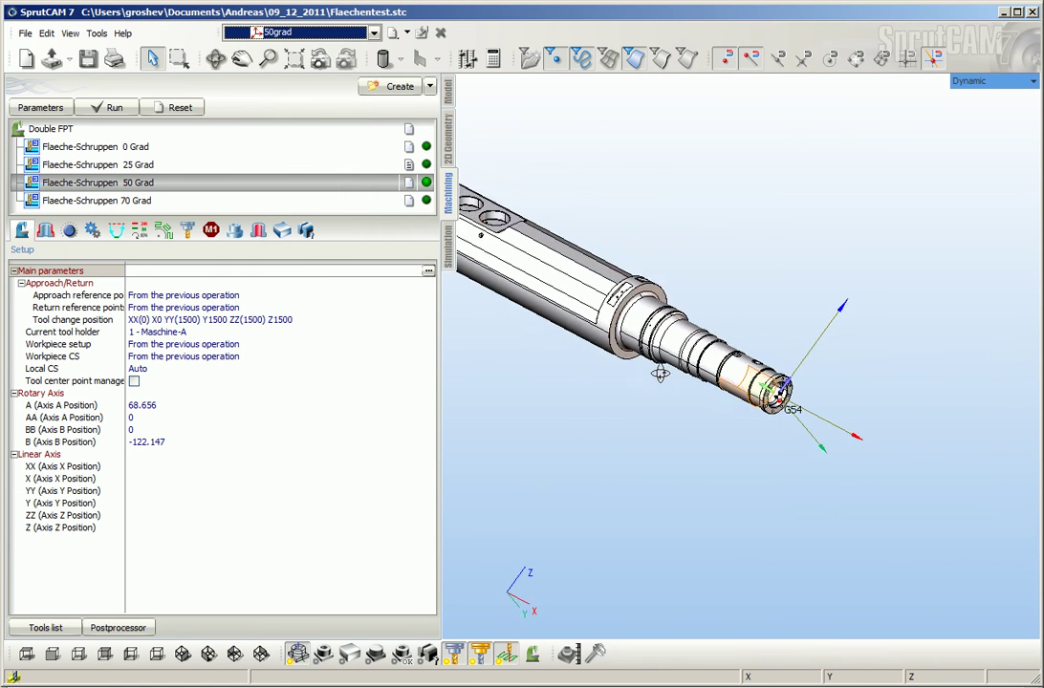
Create a coordinate system named 70grad under Local CS1, without a machine coordinate system number, rotated -70° about axis X
{"action": "left_click", "coordinate": [374, 33]}
{"action": "left_click", "coordinate": [306, 59]}
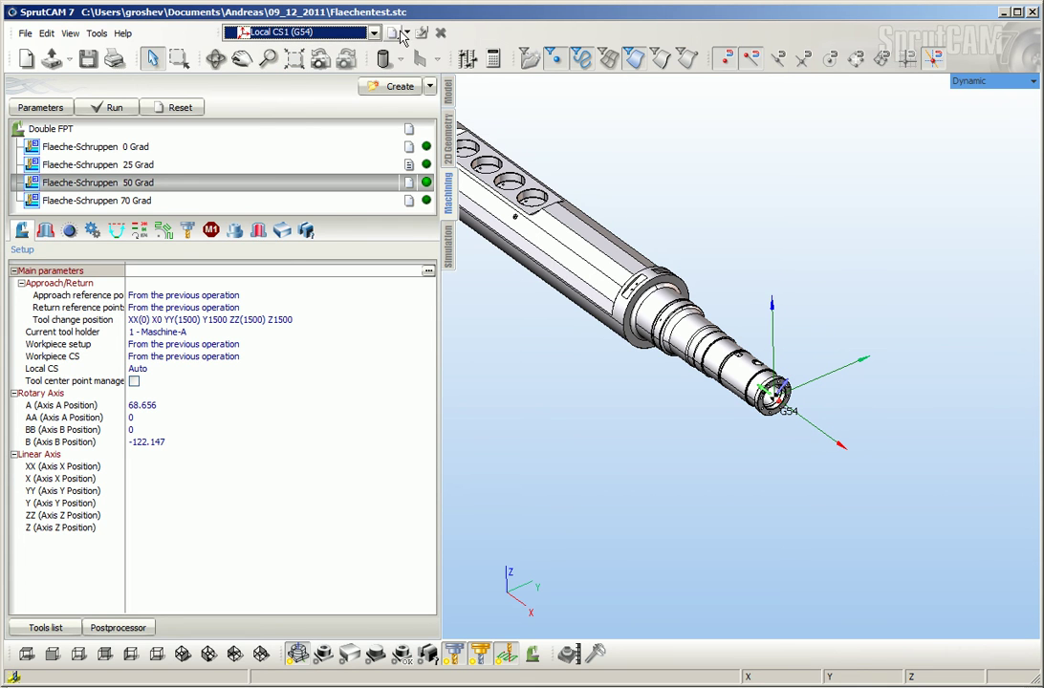
{"action": "left_click", "coordinate": [393, 34]}
{"action": "left_click", "coordinate": [205, 196]}
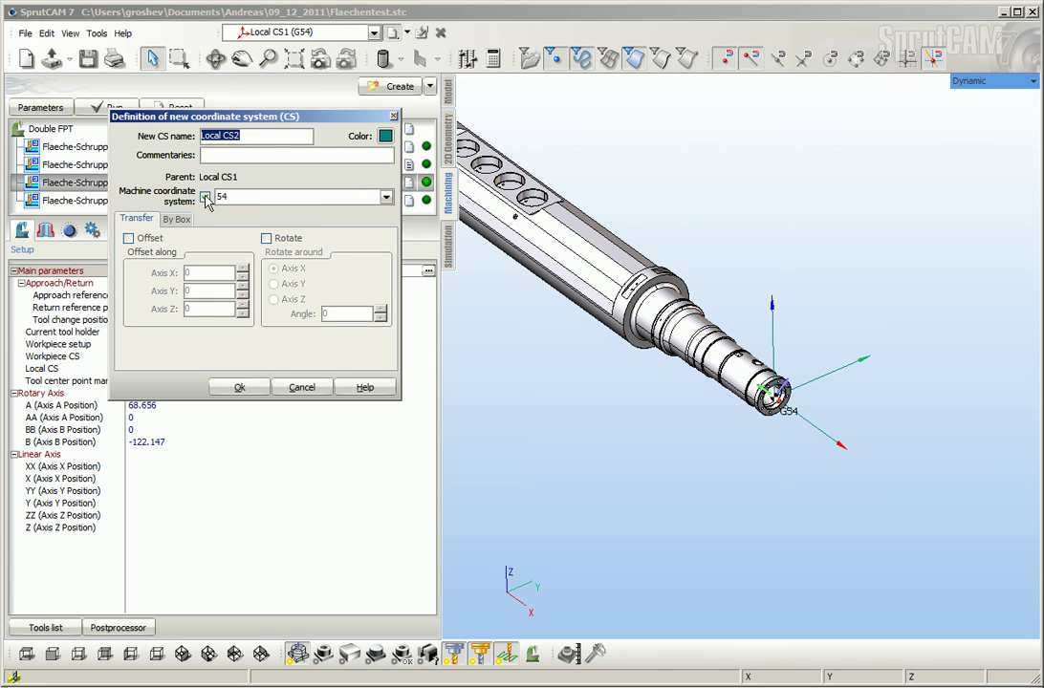
{"action": "type", "text": "70grad"}
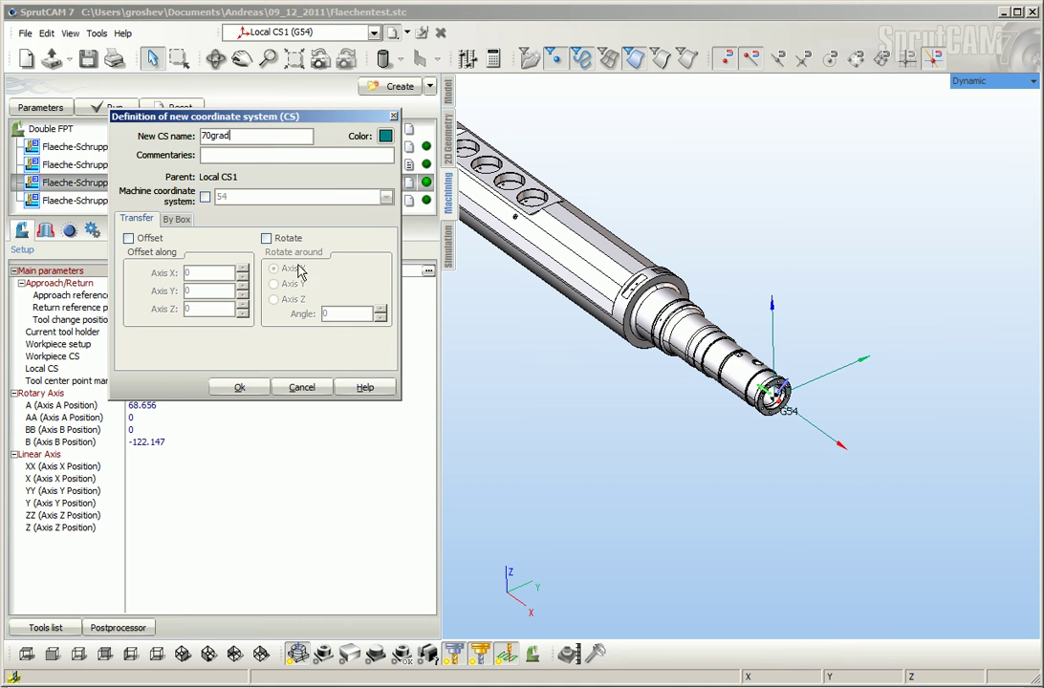
{"action": "left_click", "coordinate": [266, 239]}
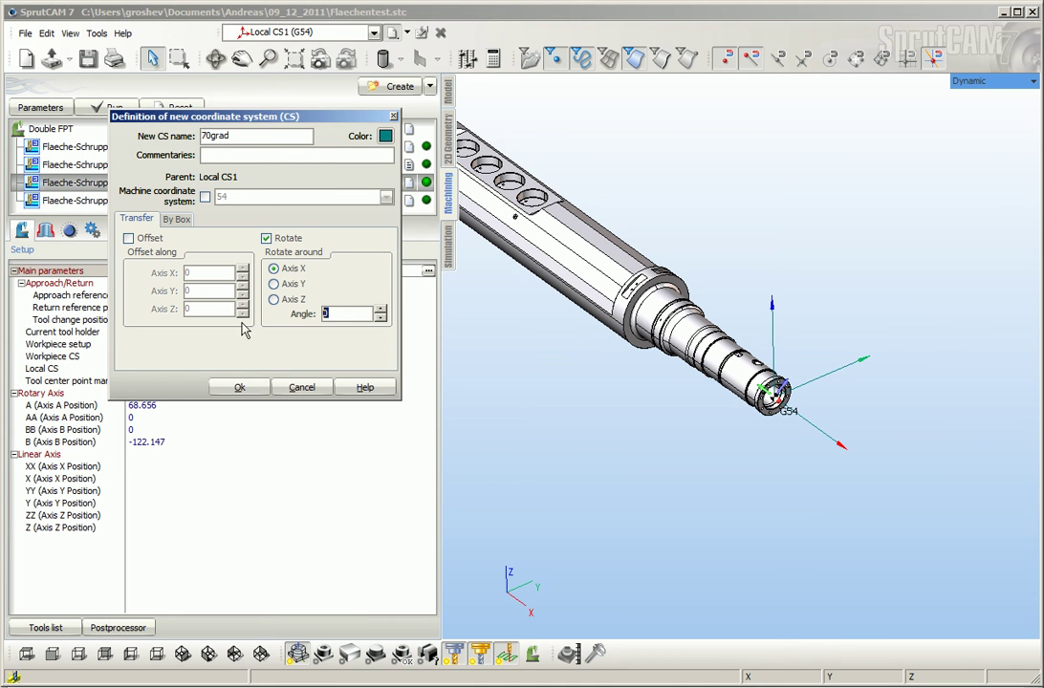
{"action": "type", "text": "-70"}
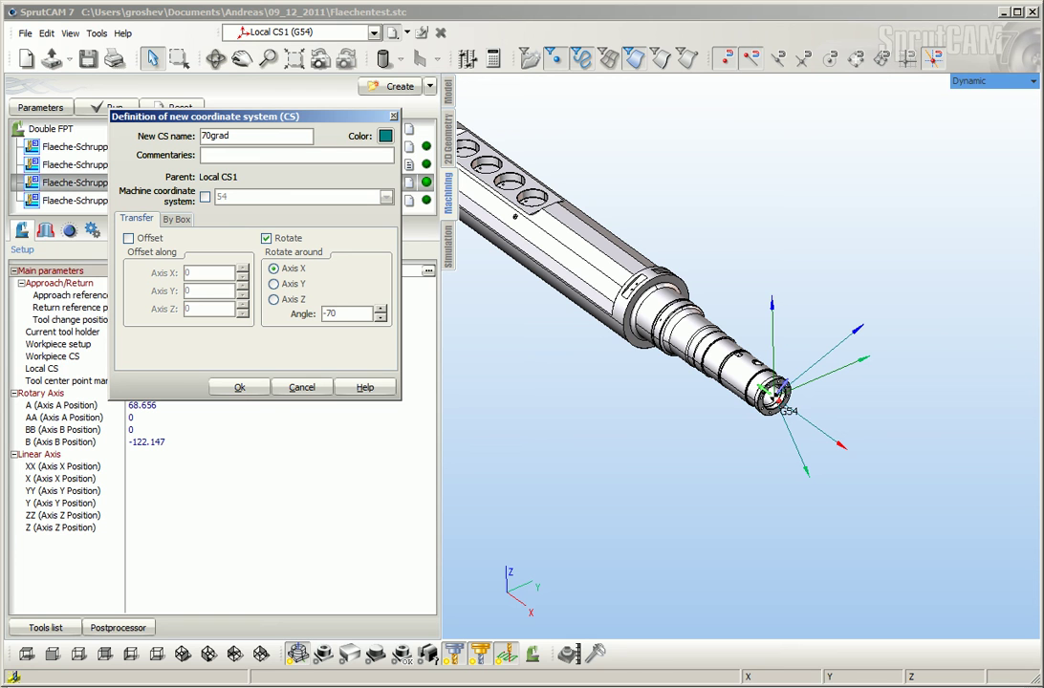
{"action": "left_click", "coordinate": [235, 388]}
{"action": "scroll", "coordinate": [531, 387], "scroll_direction": "up", "scroll_amount": 3}
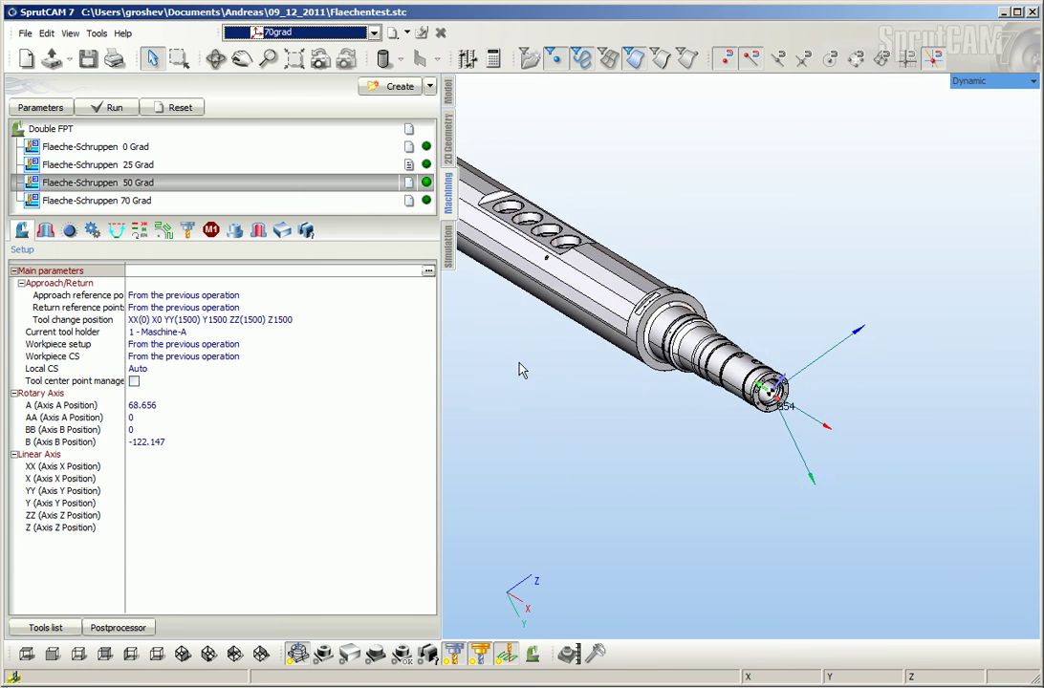
Make Local CS1 (G54) the active coordinate system and check the Local CS assigned to Flaeche-Schruppen 25 Grad
{"action": "left_click", "coordinate": [374, 32]}
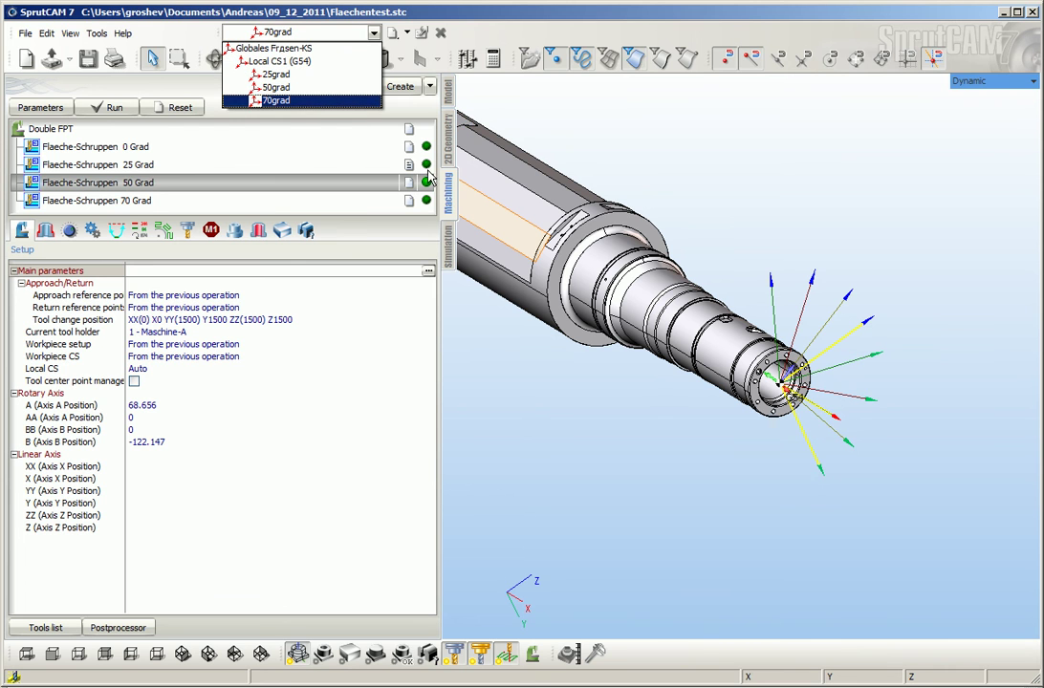
{"action": "left_click", "coordinate": [277, 62]}
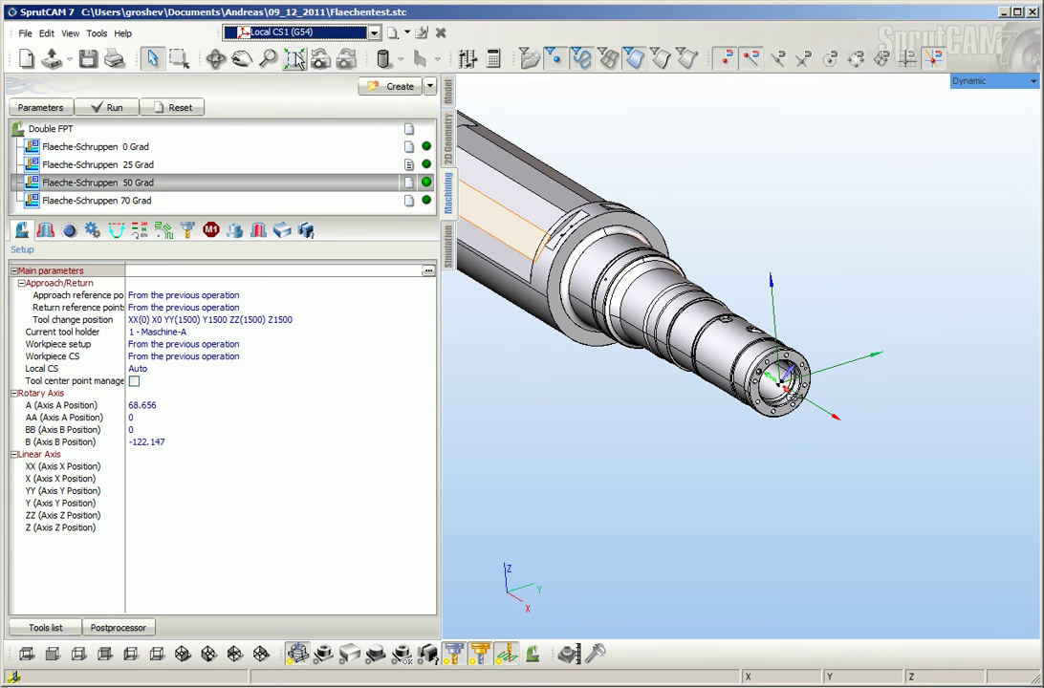
{"action": "left_click", "coordinate": [91, 165]}
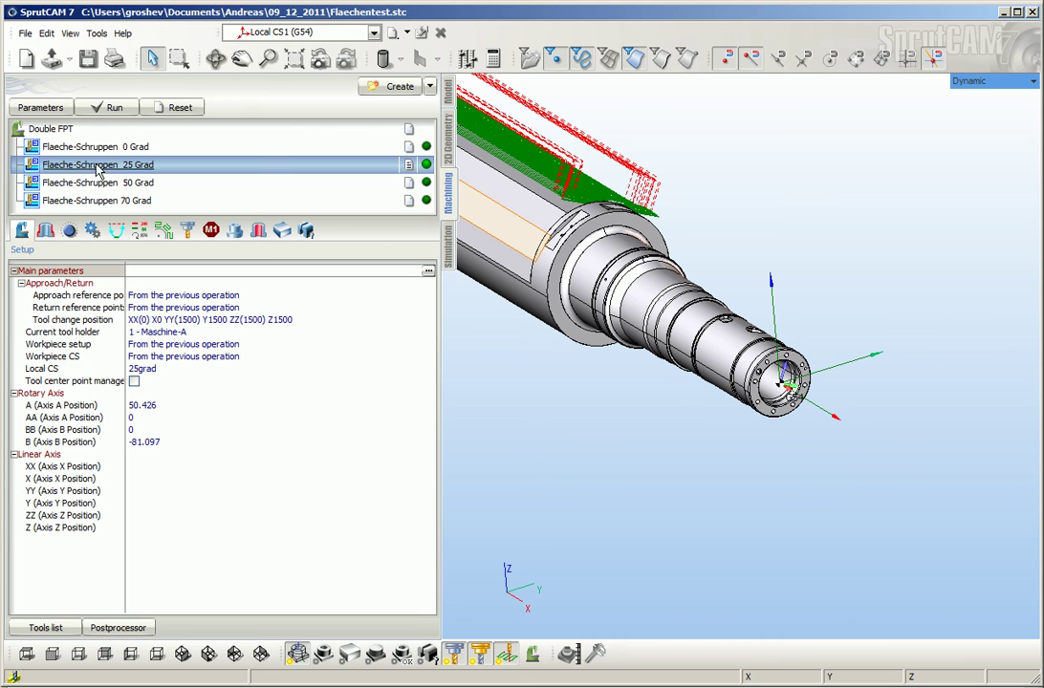
{"action": "left_click", "coordinate": [165, 369]}
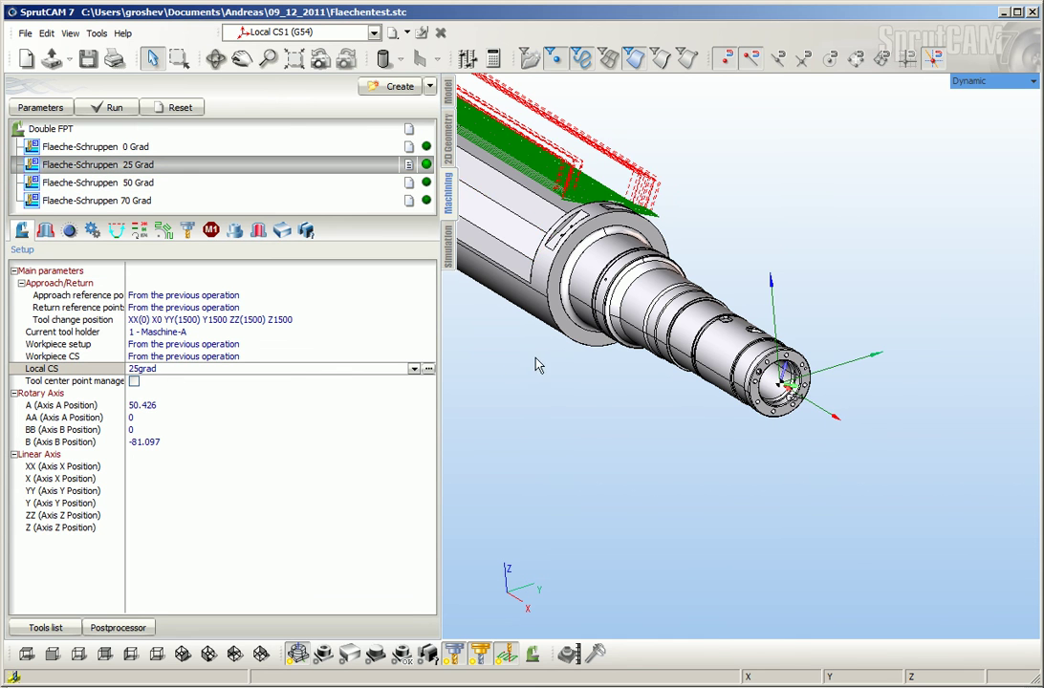
Set the Local CS of the Flaeche-Schruppen 50 Grad operation to 50grad
{"action": "scroll", "coordinate": [580, 341], "scroll_direction": "down", "scroll_amount": 3}
{"action": "middle_click_drag", "start_coordinate": [585, 339], "coordinate": [671, 383]}
{"action": "left_click", "coordinate": [105, 183]}
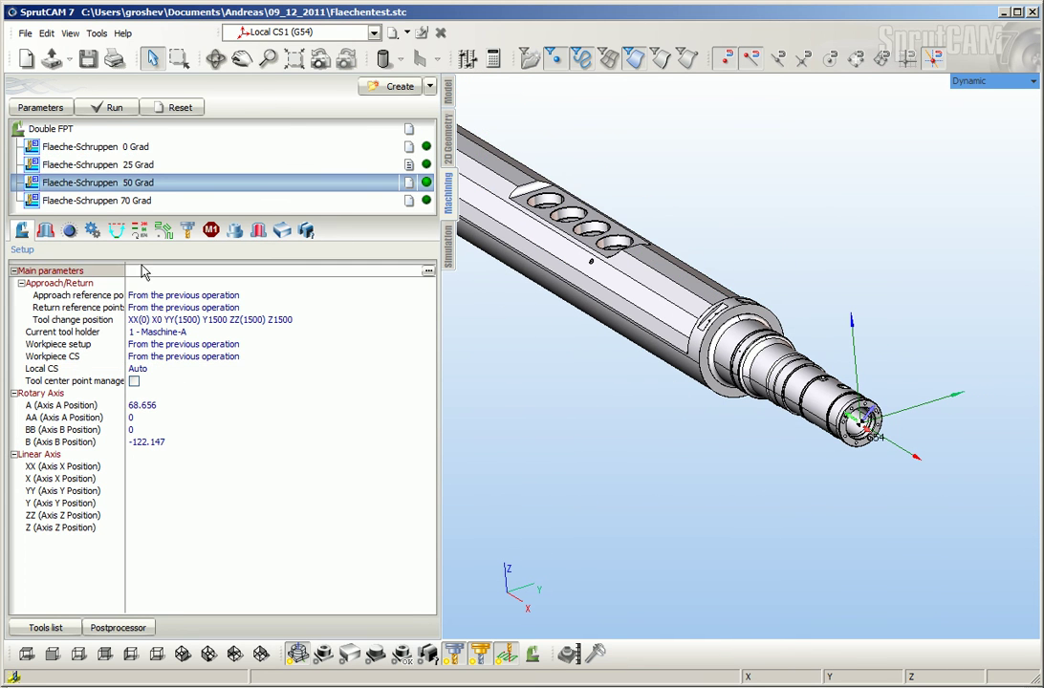
{"action": "left_click", "coordinate": [170, 371]}
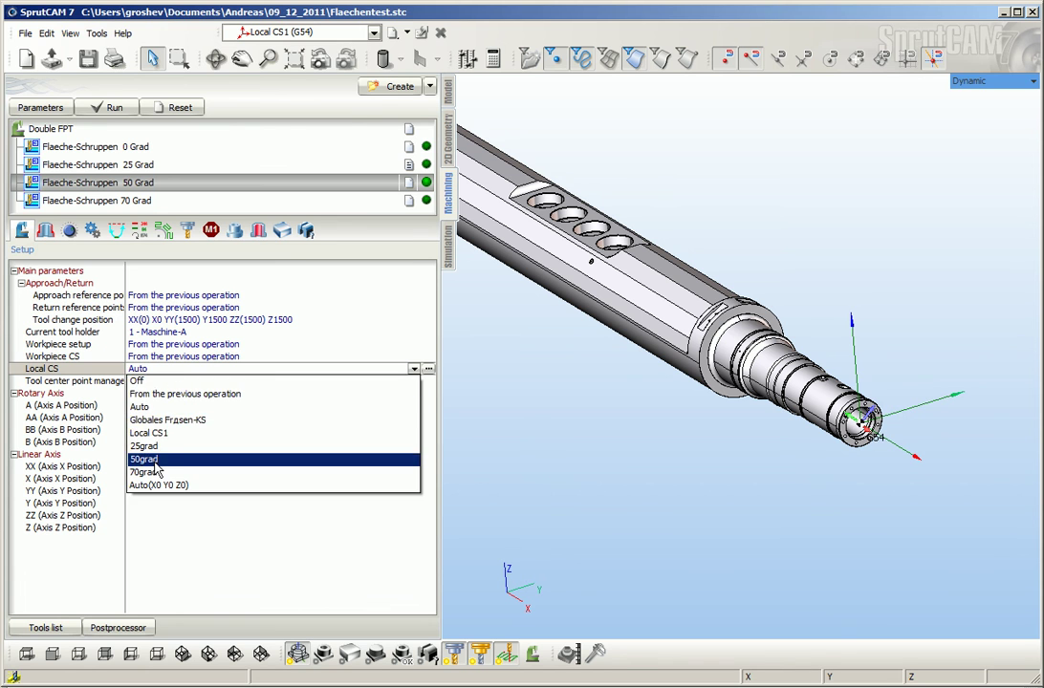
{"action": "left_click", "coordinate": [153, 459]}
Set the Local CS of the Flaeche-Schruppen 70 Grad operation to 70grad
{"action": "left_click", "coordinate": [140, 202]}
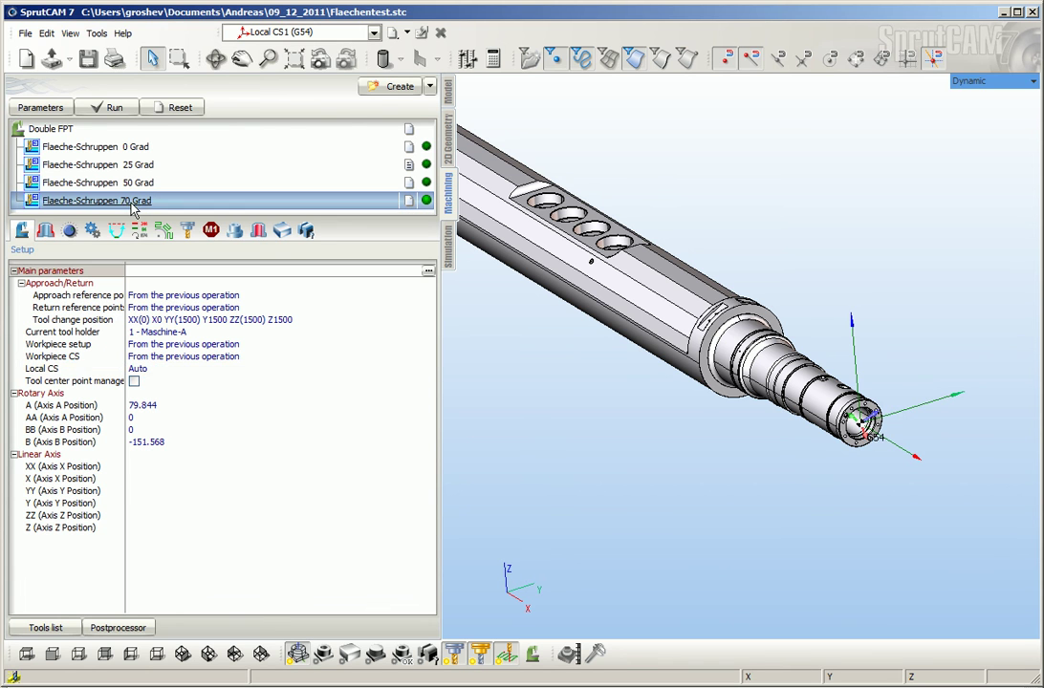
{"action": "left_click", "coordinate": [165, 371]}
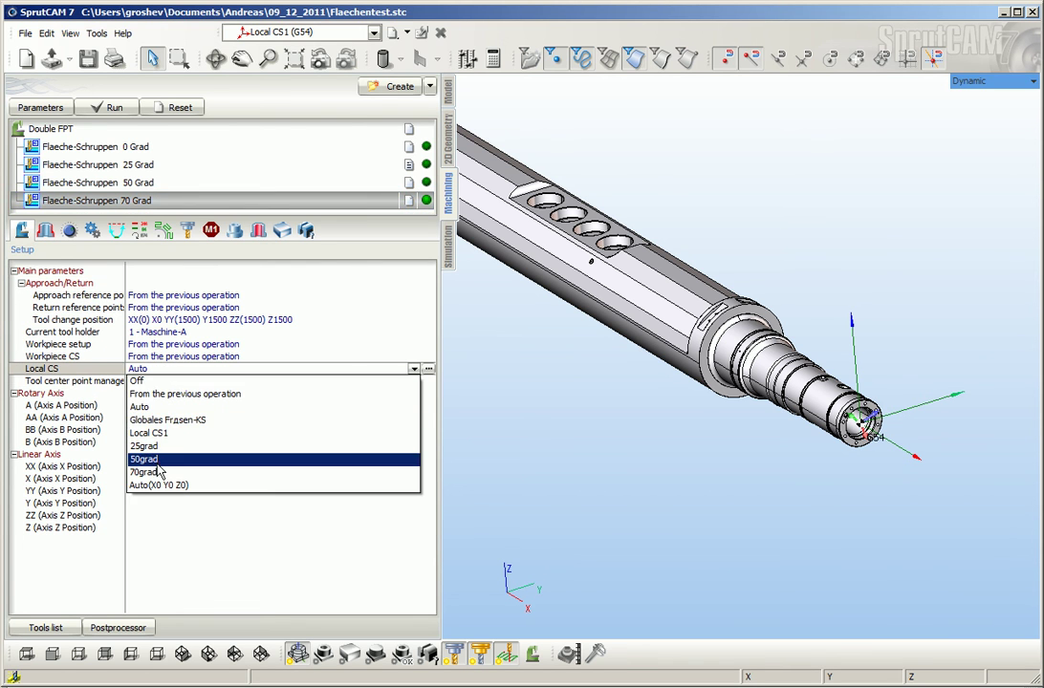
{"action": "left_click", "coordinate": [158, 479]}
Reset all operations under the Double FPT machine and recalculate their toolpaths
{"action": "middle_click_drag", "start_coordinate": [672, 405], "coordinate": [627, 344]}
{"action": "scroll", "coordinate": [626, 344], "scroll_direction": "down", "scroll_amount": 3}
{"action": "mouse_move", "coordinate": [627, 344]}
{"action": "right_mouse_down"}
{"action": "mouse_move", "coordinate": [624, 319]}
{"action": "mouse_move", "coordinate": [628, 347]}
{"action": "right_mouse_up"}
{"action": "middle_click_drag", "start_coordinate": [627, 332], "coordinate": [701, 421]}
{"action": "scroll", "coordinate": [701, 422], "scroll_direction": "down", "scroll_amount": 3}
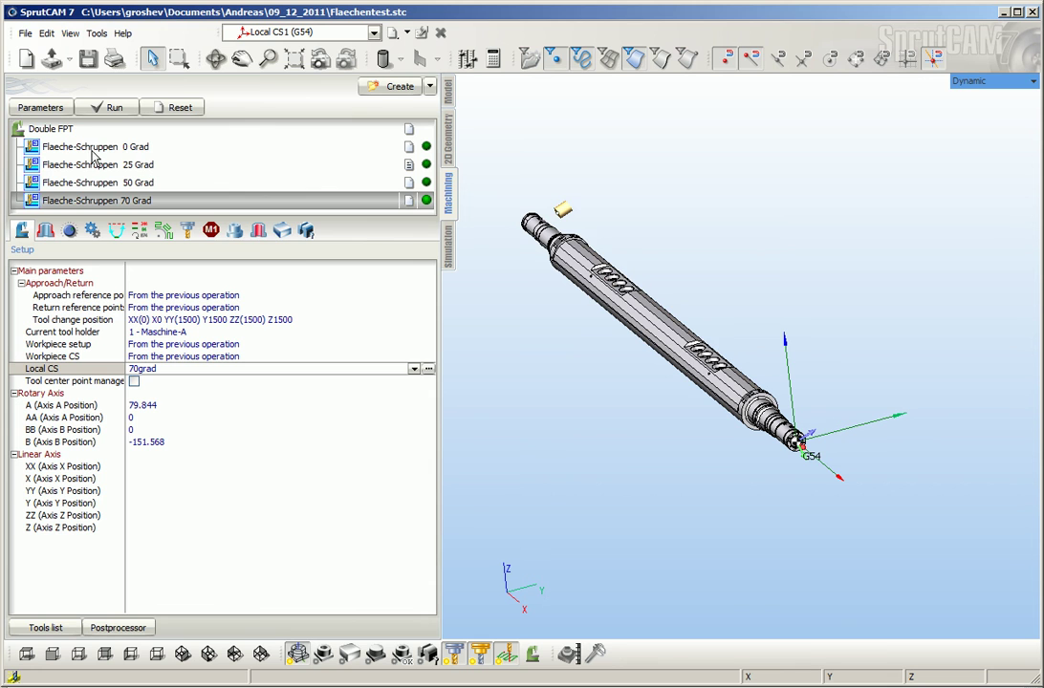
{"action": "left_click", "coordinate": [67, 128]}
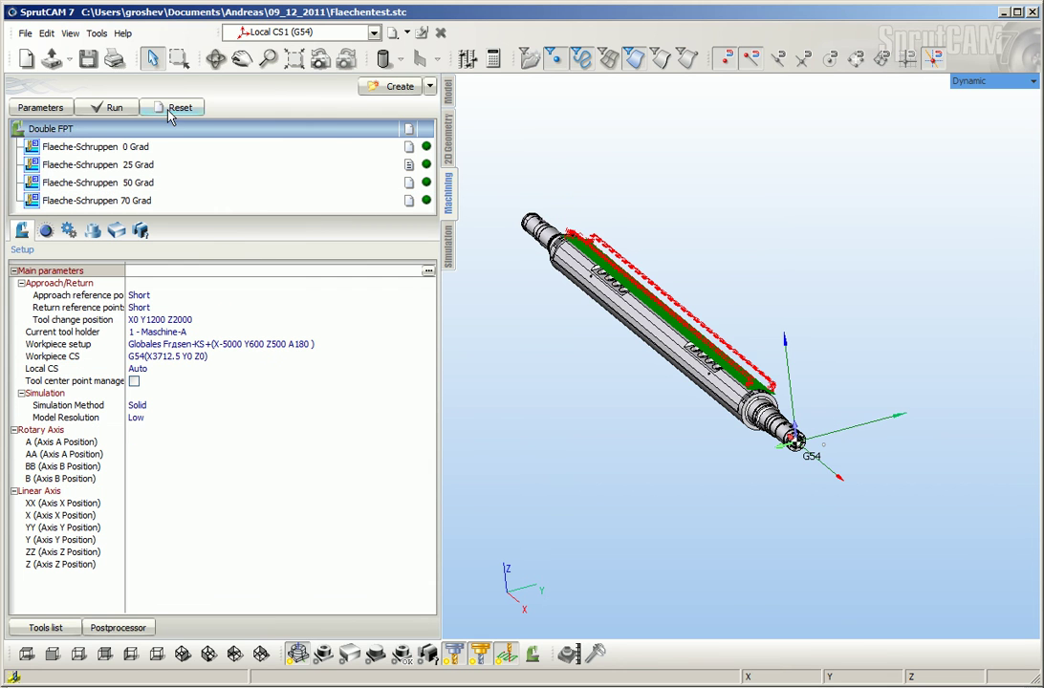
{"action": "left_click", "coordinate": [169, 110]}
{"action": "left_click", "coordinate": [110, 108]}
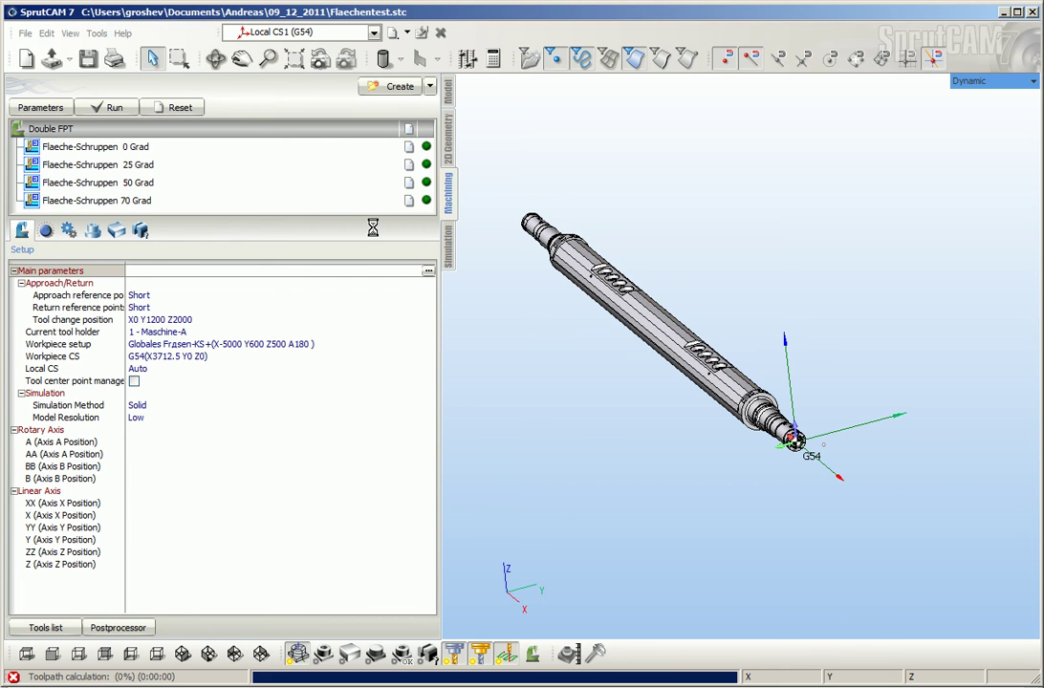